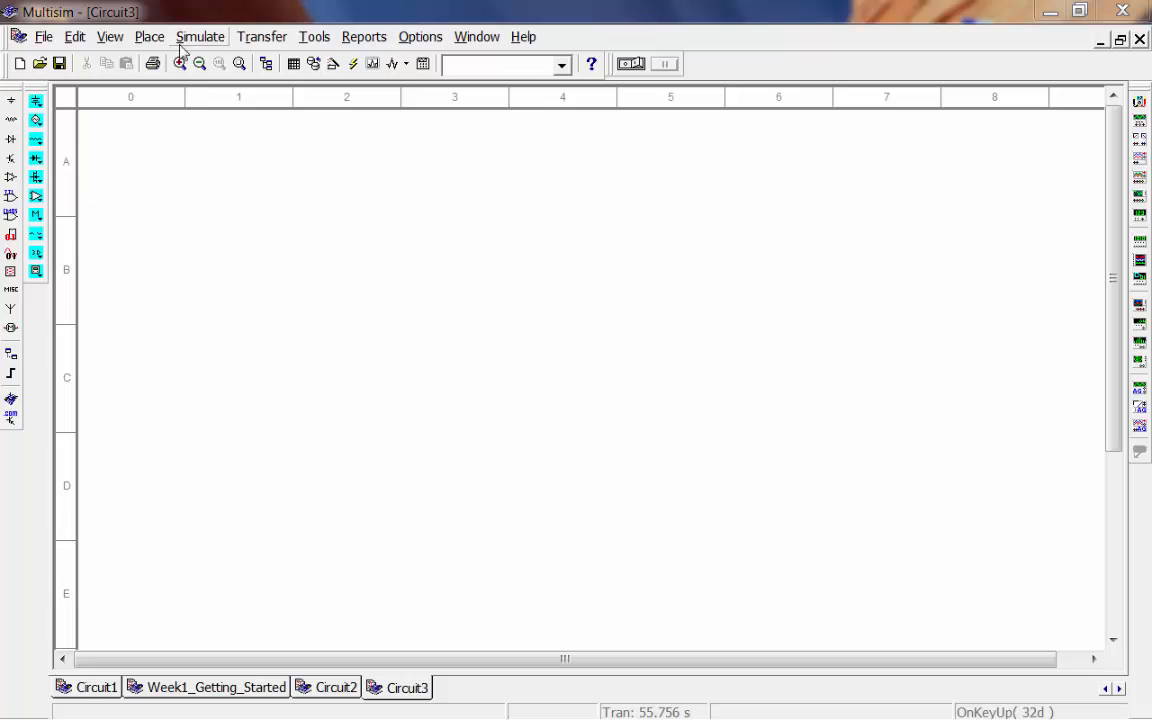
Place a two-line text note reading "Intro to Multisim" with the author's name below, and reposition it around the middle of the sheet
left_click(150, 37)
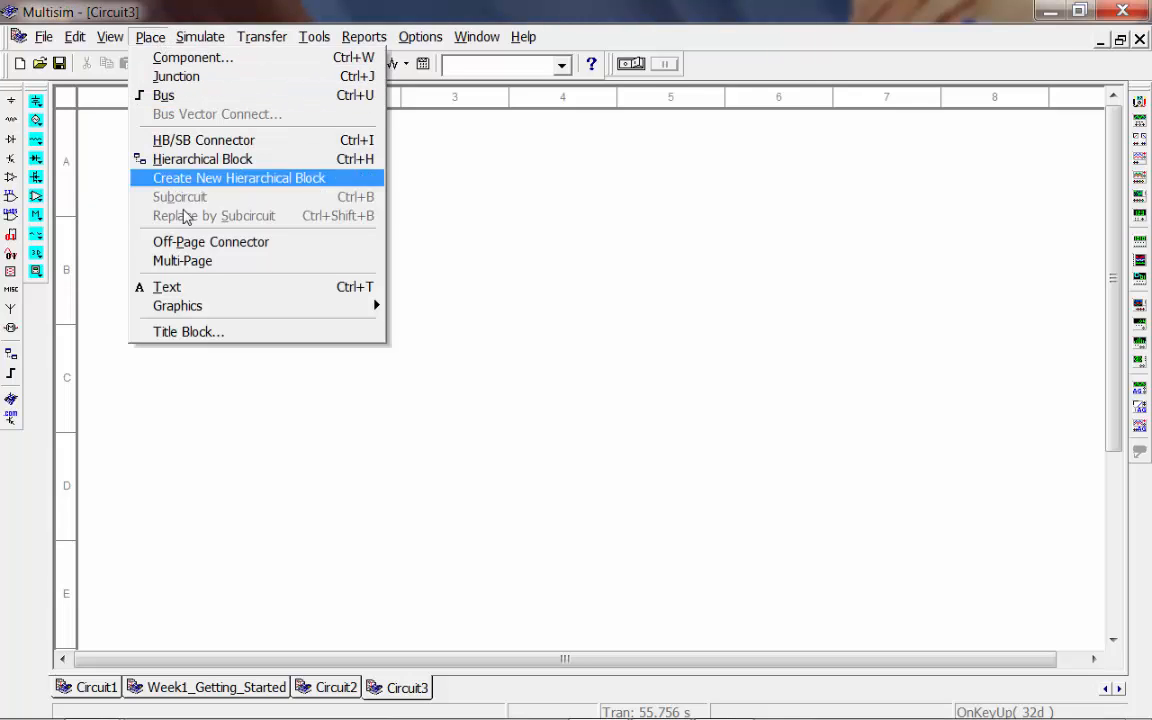
left_click(200, 292)
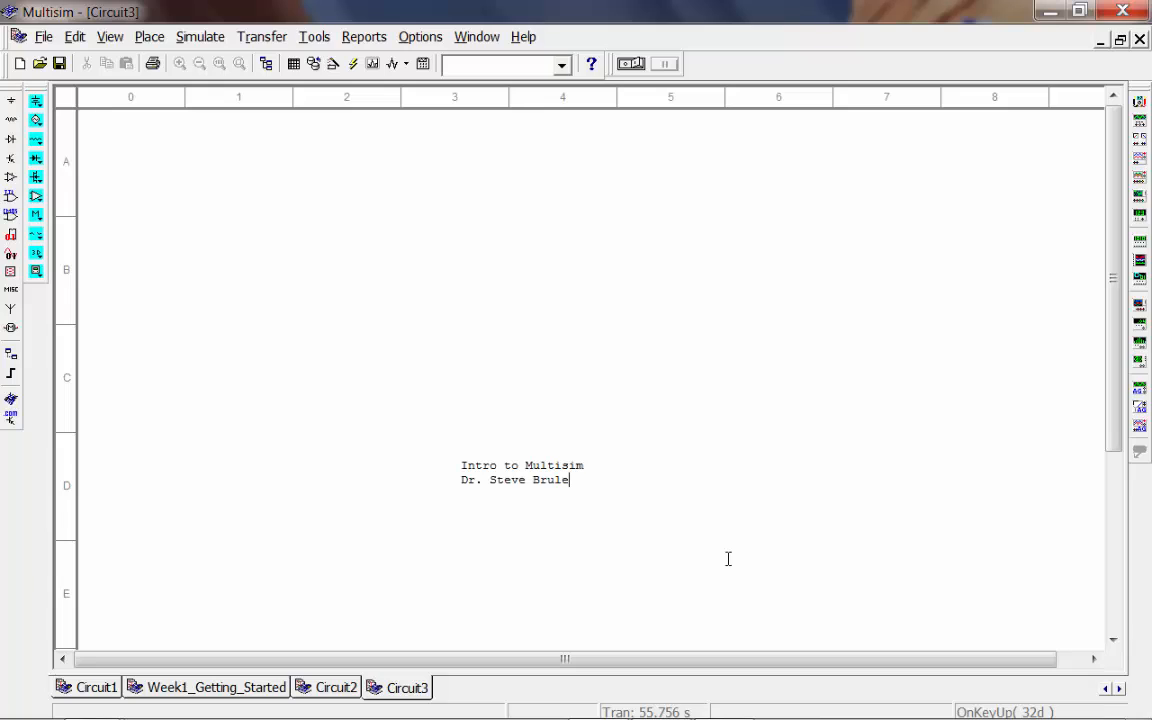
left_click(728, 558)
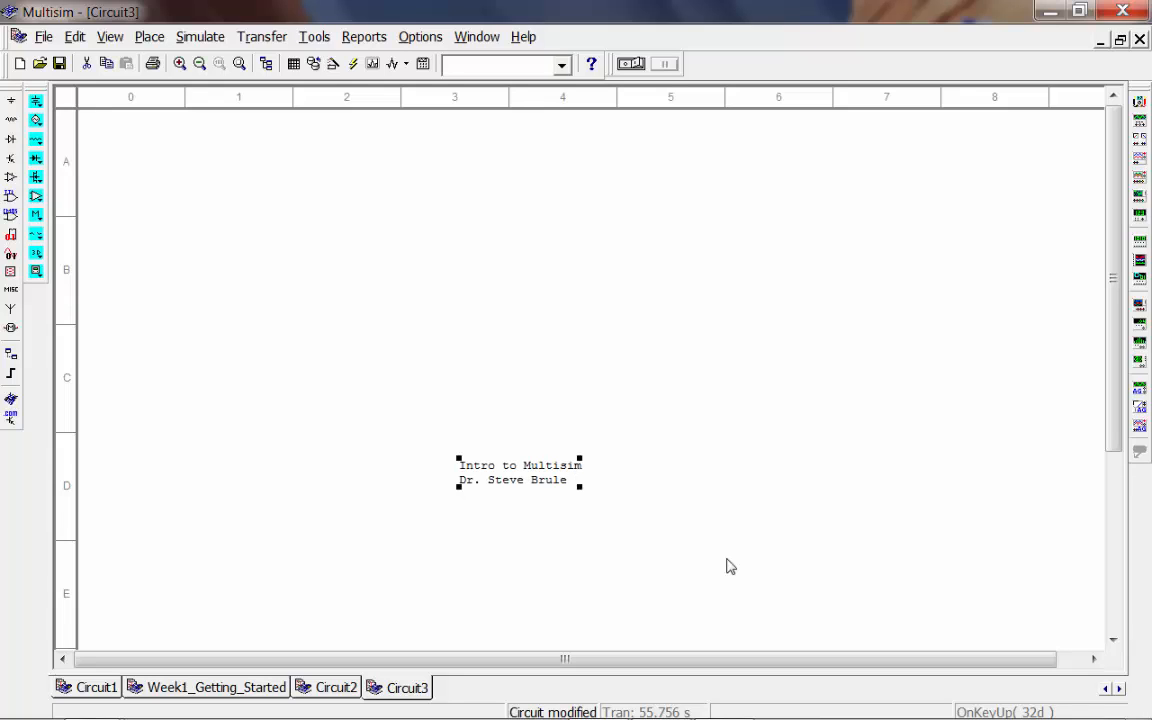
left_click_drag(527, 478, 506, 452)
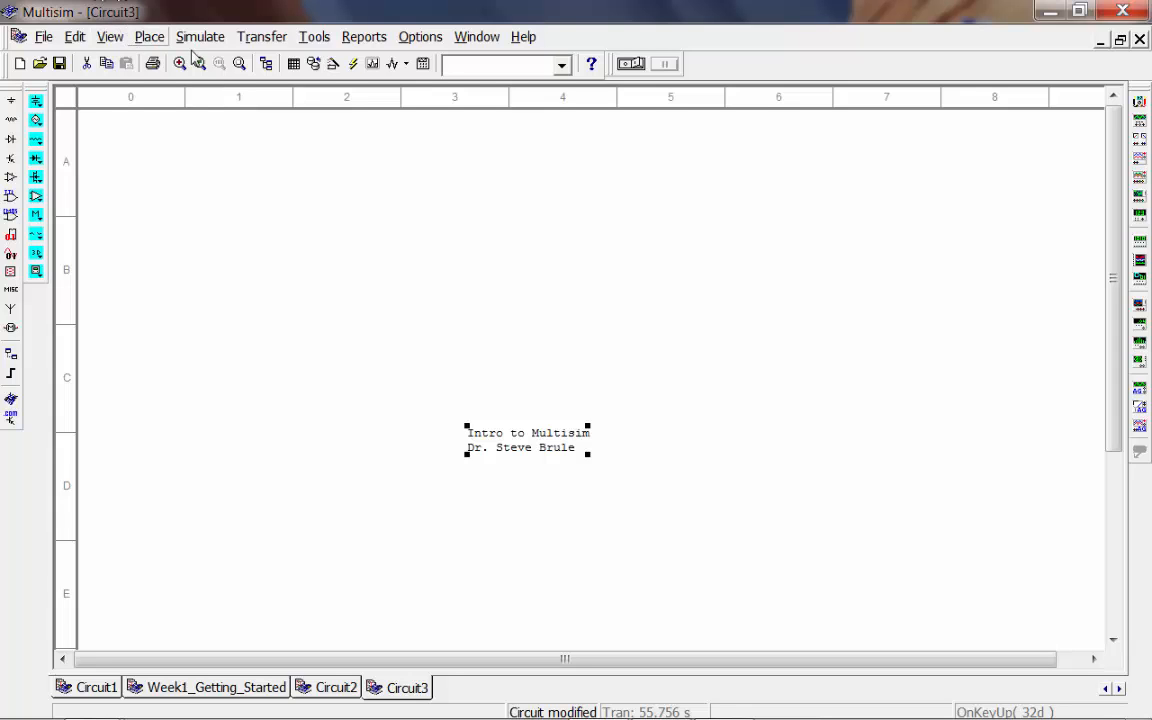
Place a DC_POWER source from the Sources group in the upper-left area of the schematic
left_click(150, 37)
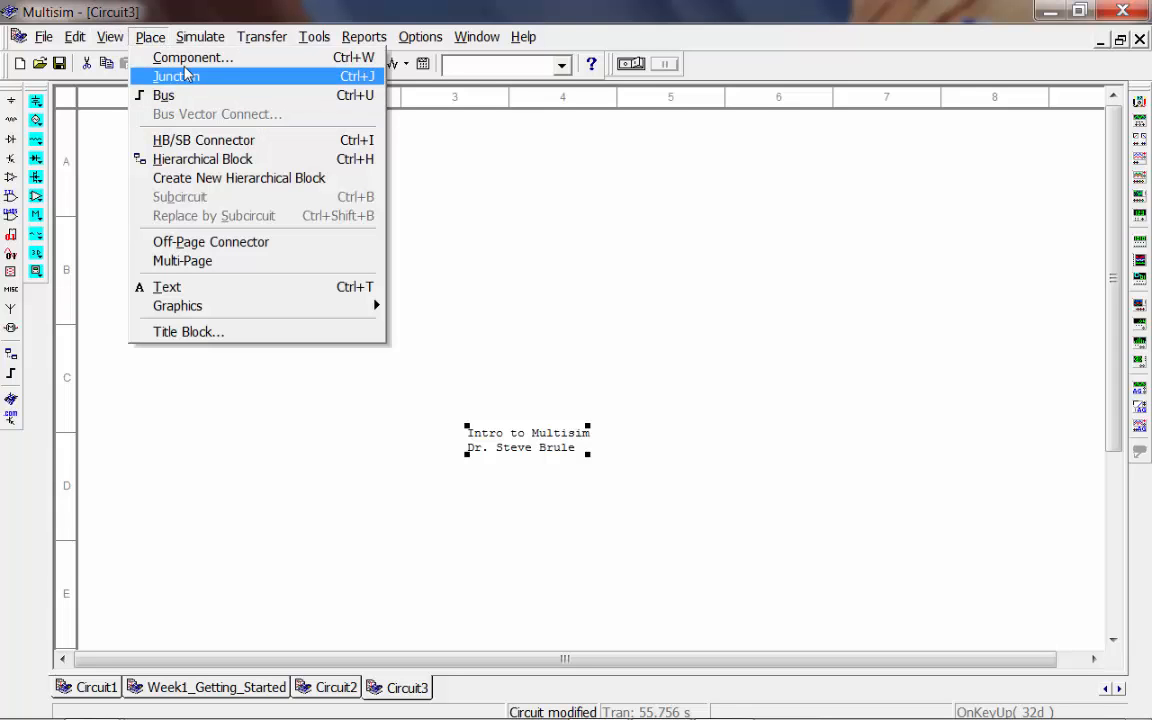
left_click(180, 58)
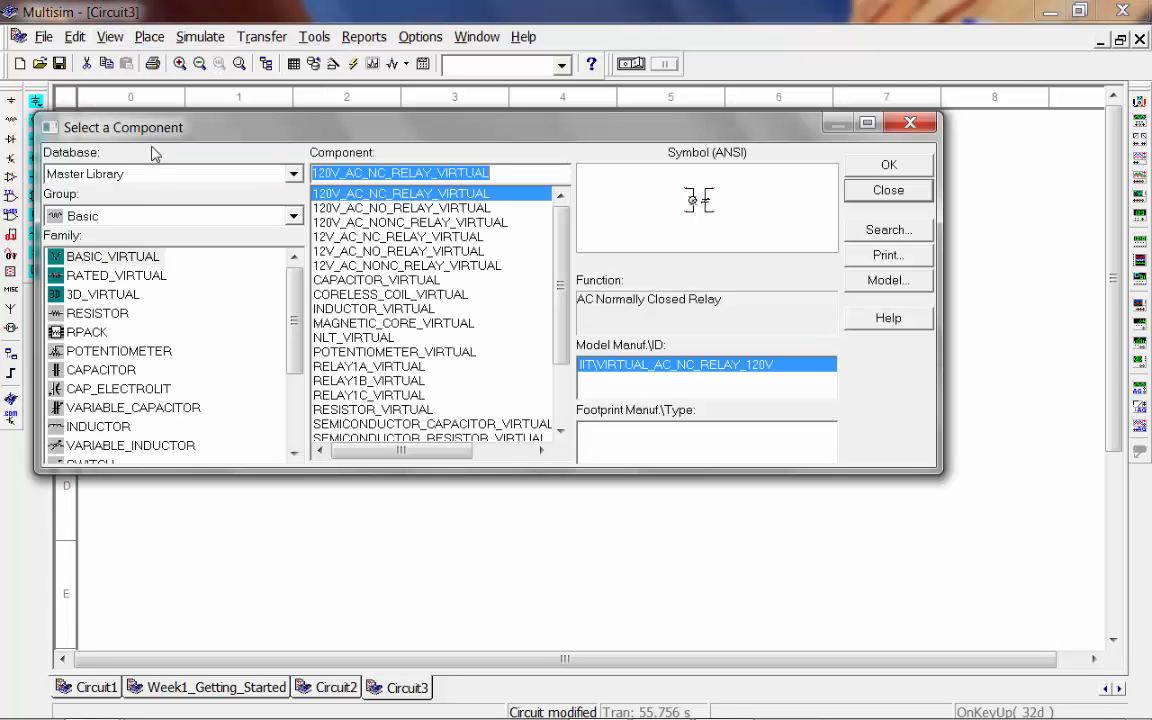
left_click(137, 218)
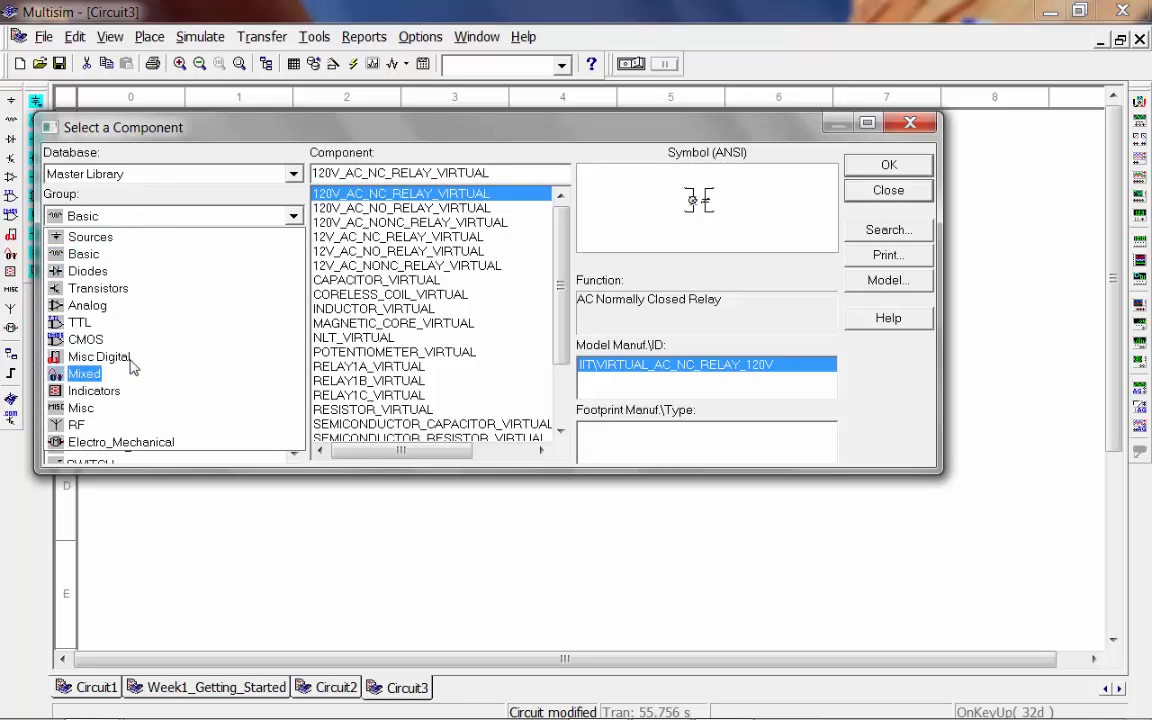
left_click(154, 238)
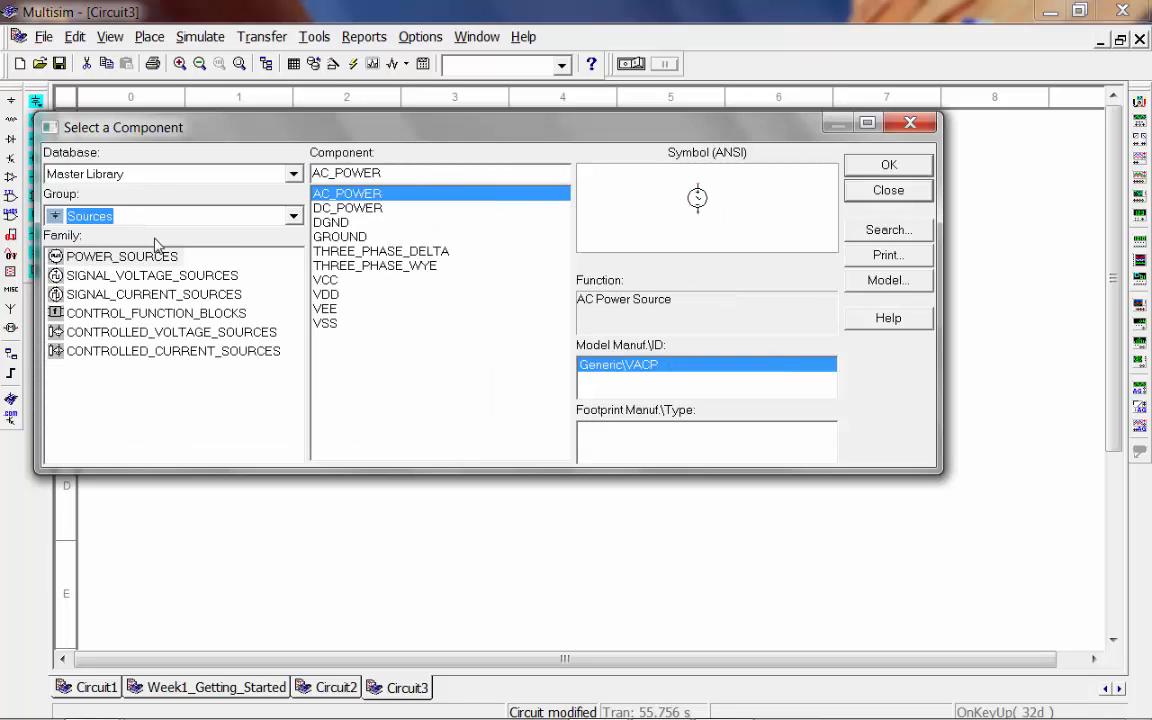
left_click(330, 206)
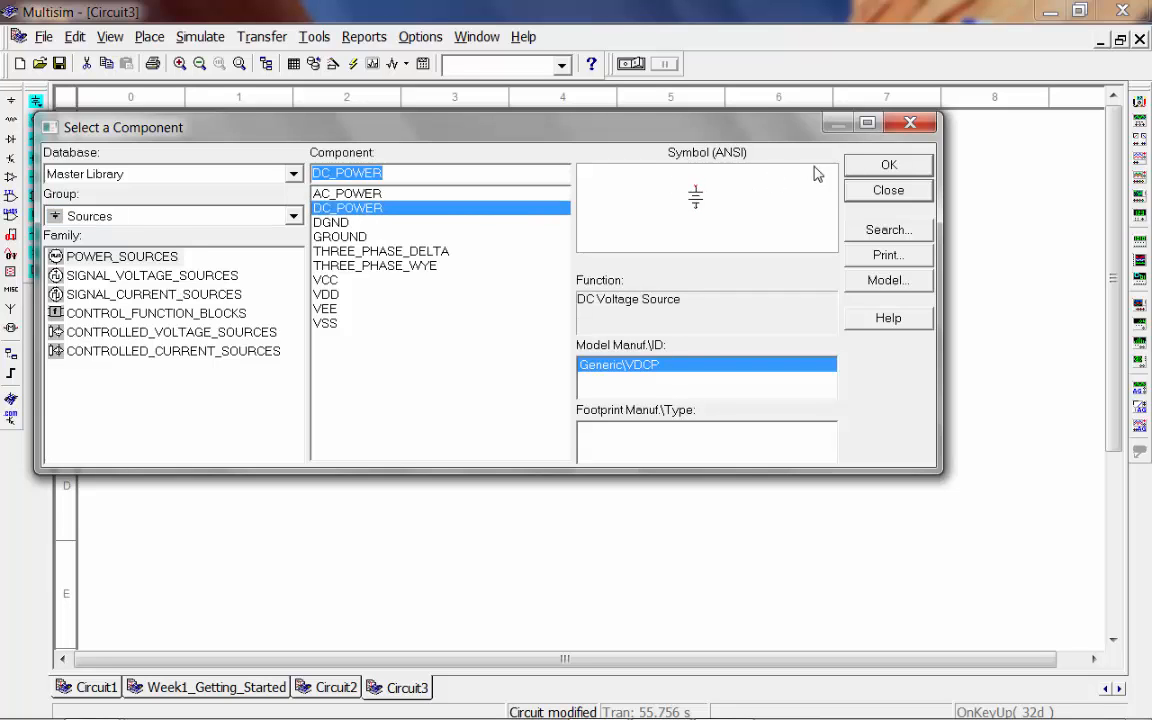
left_click(905, 170)
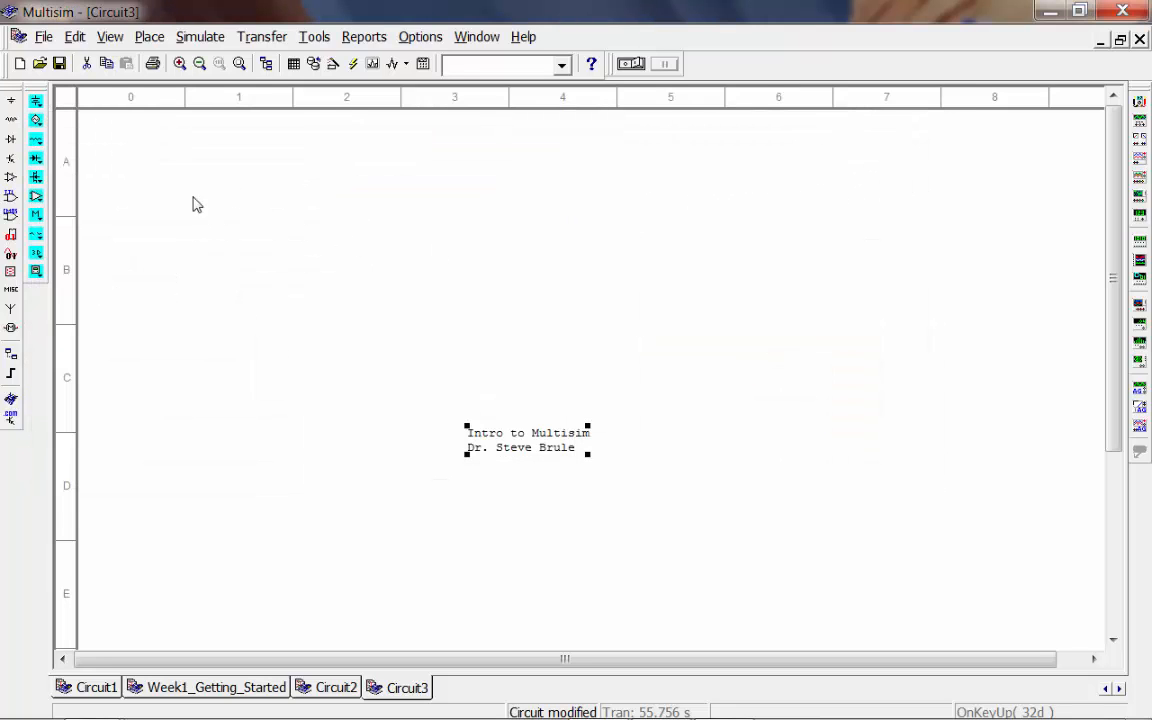
left_click(158, 210)
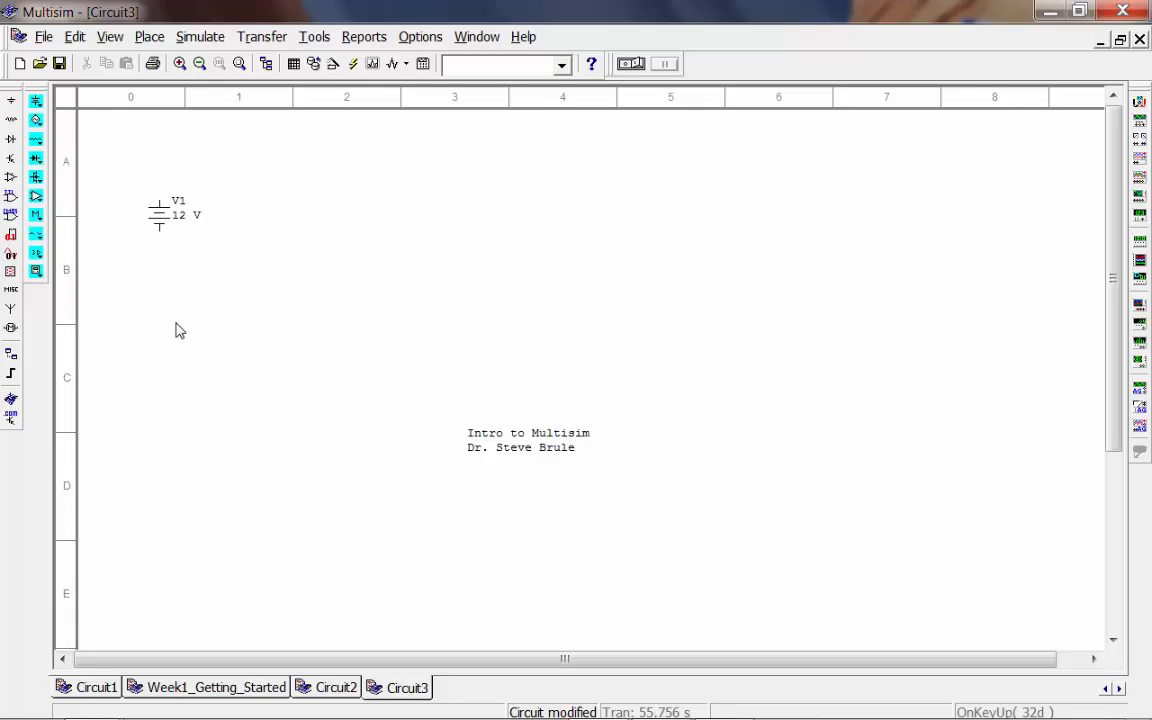
Place a GROUND component from the power sources below and to the right of the DC source
left_click(145, 37)
left_click(157, 62)
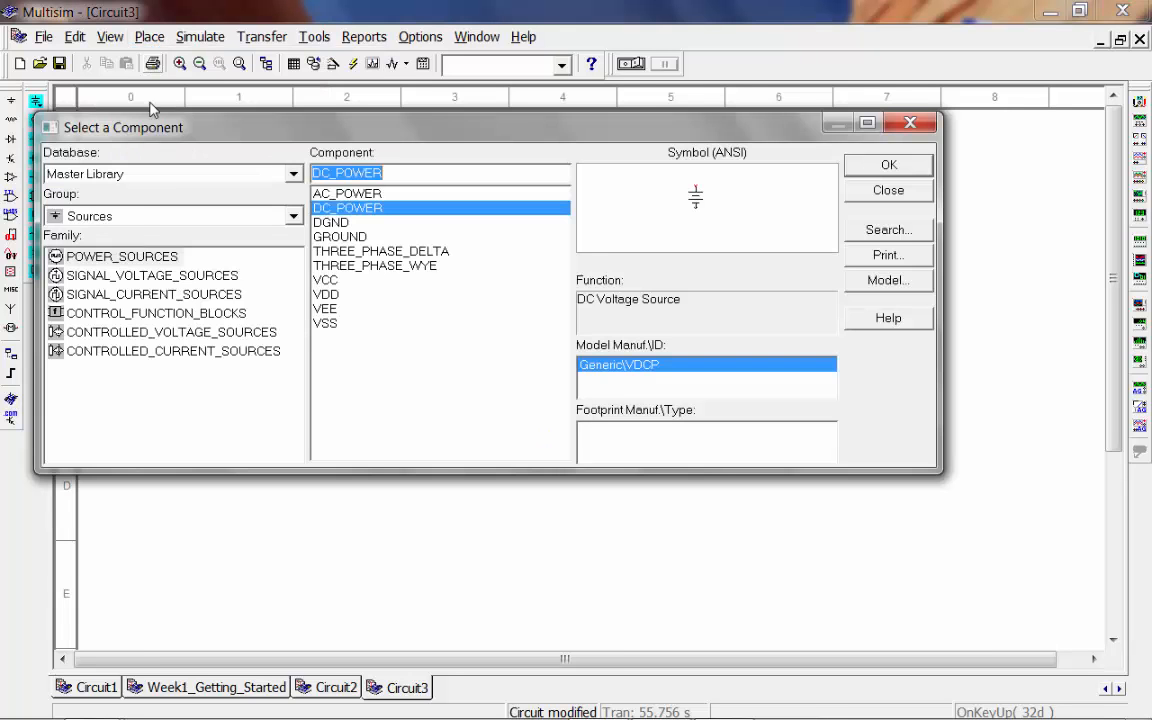
left_click(352, 235)
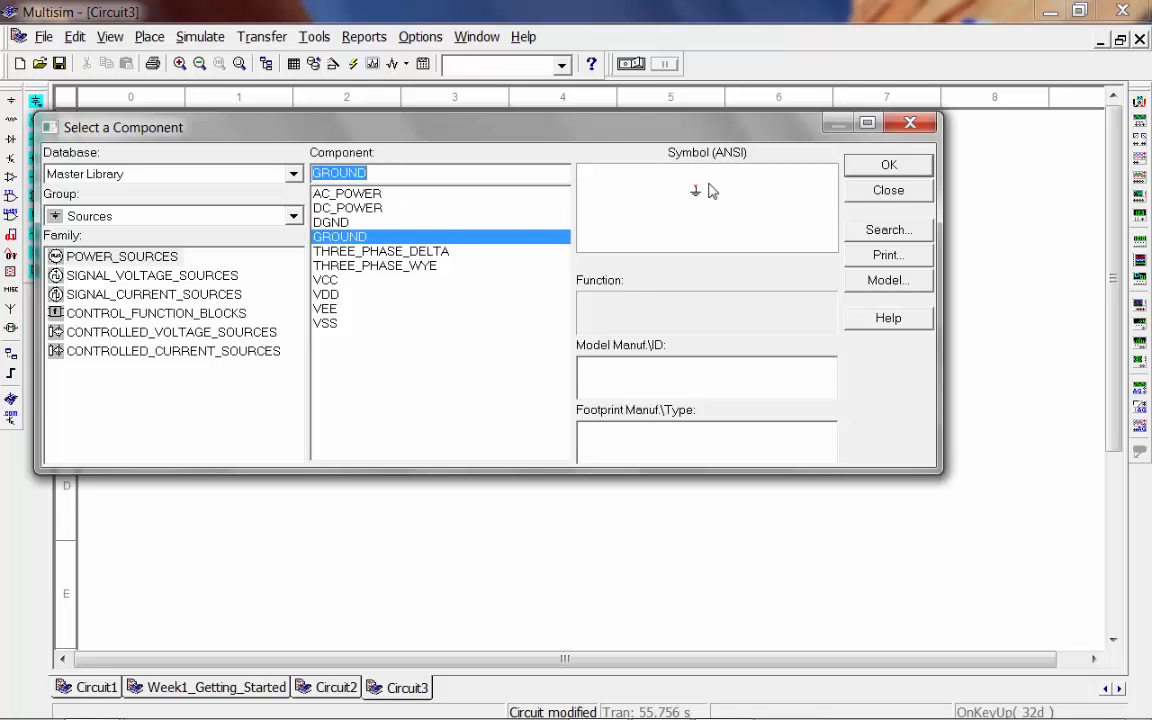
left_click(872, 165)
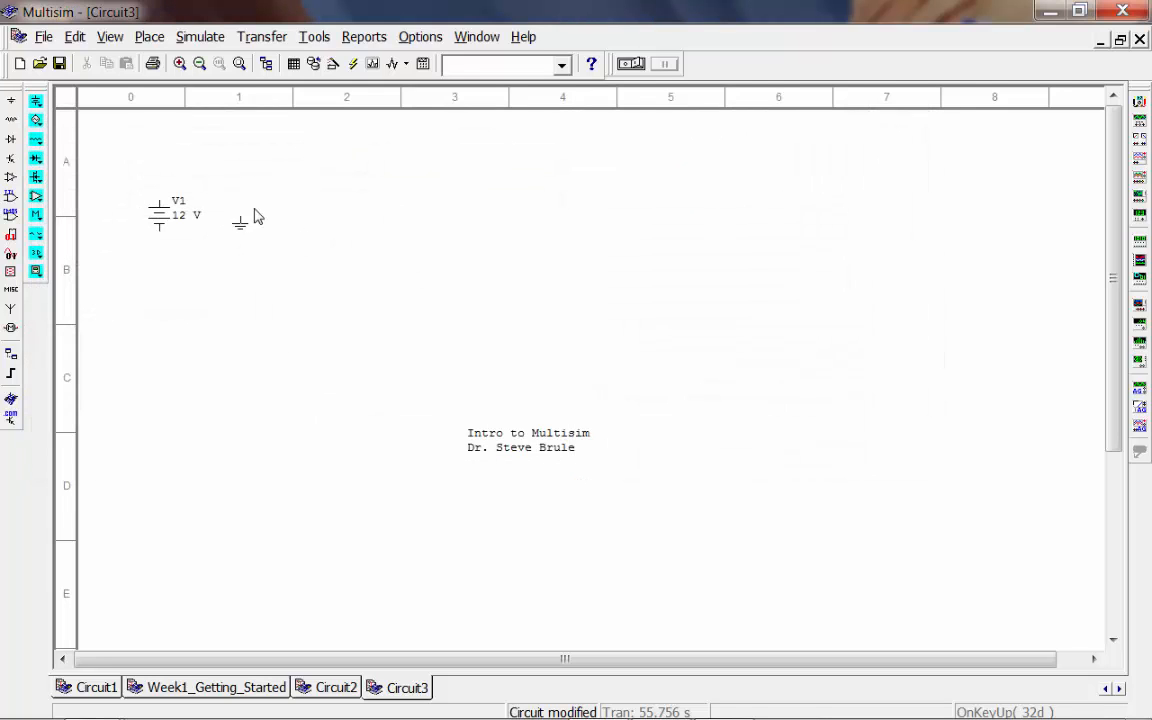
left_click(297, 303)
Place an SPST switch from the Basic group's SWITCH family between the DC source and the ground symbol
left_click(155, 40)
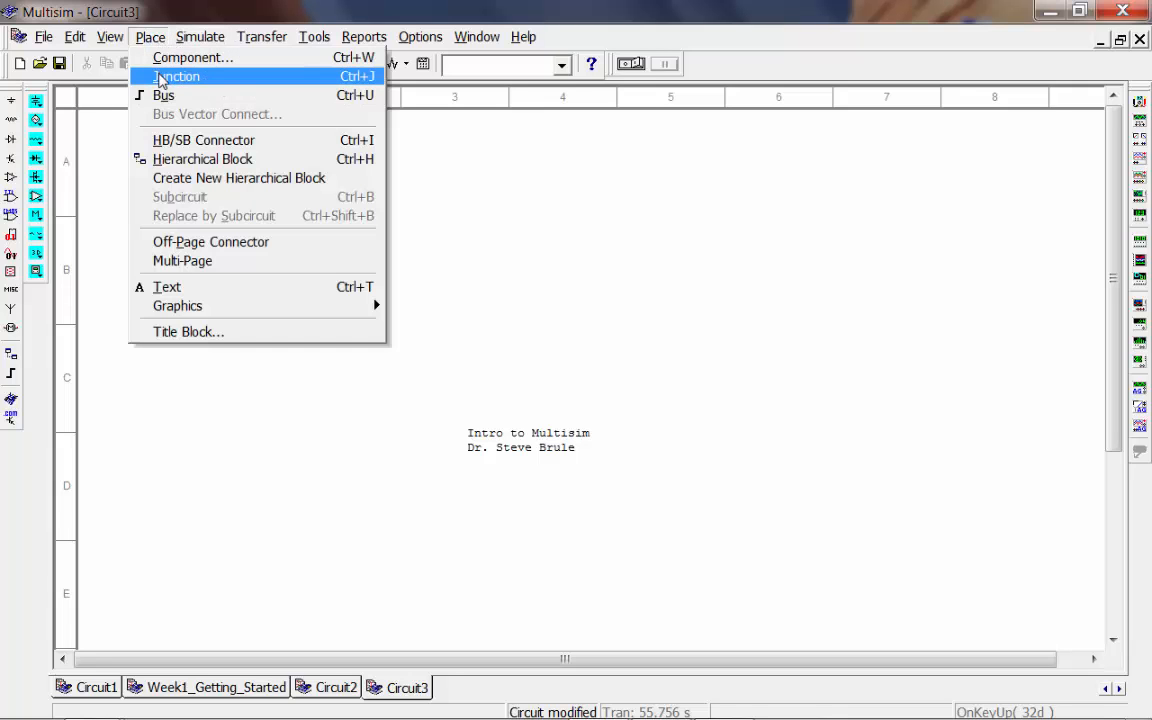
left_click(172, 58)
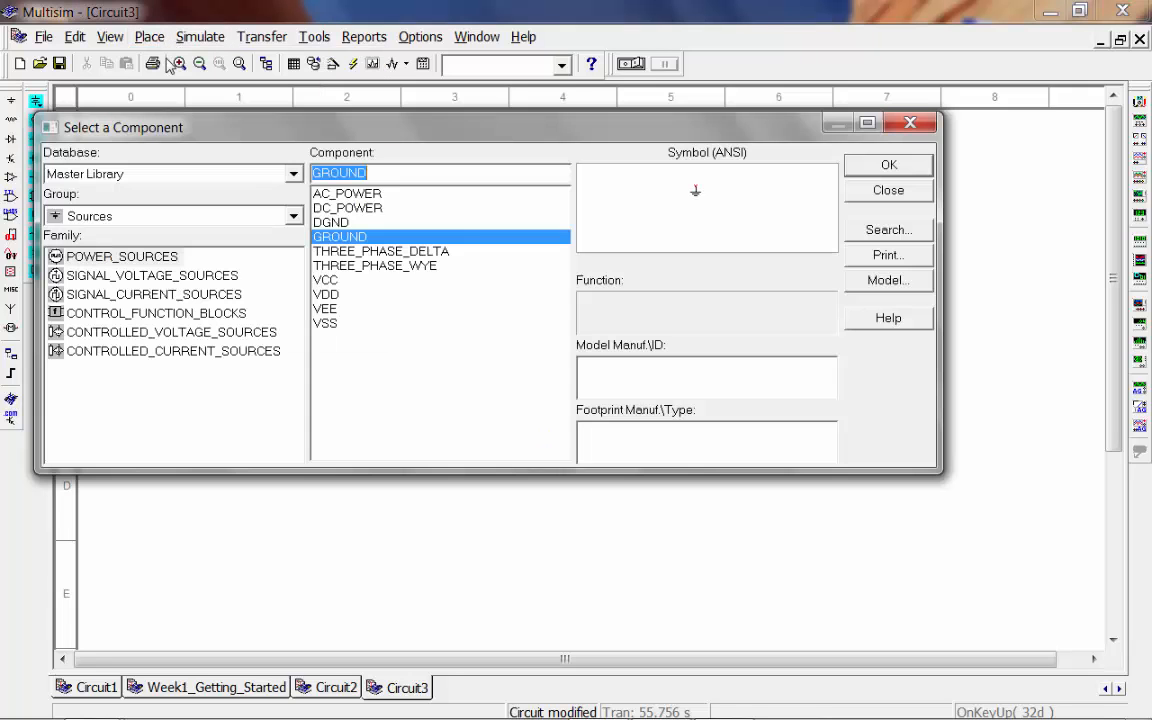
left_click(158, 220)
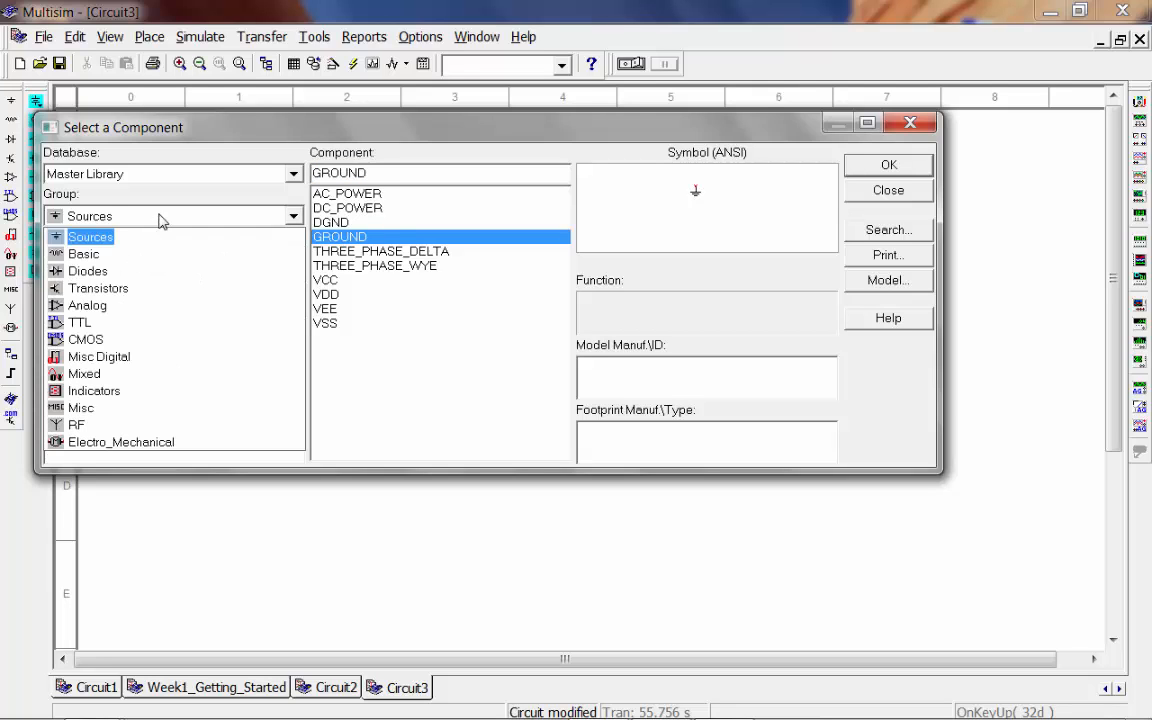
left_click(135, 256)
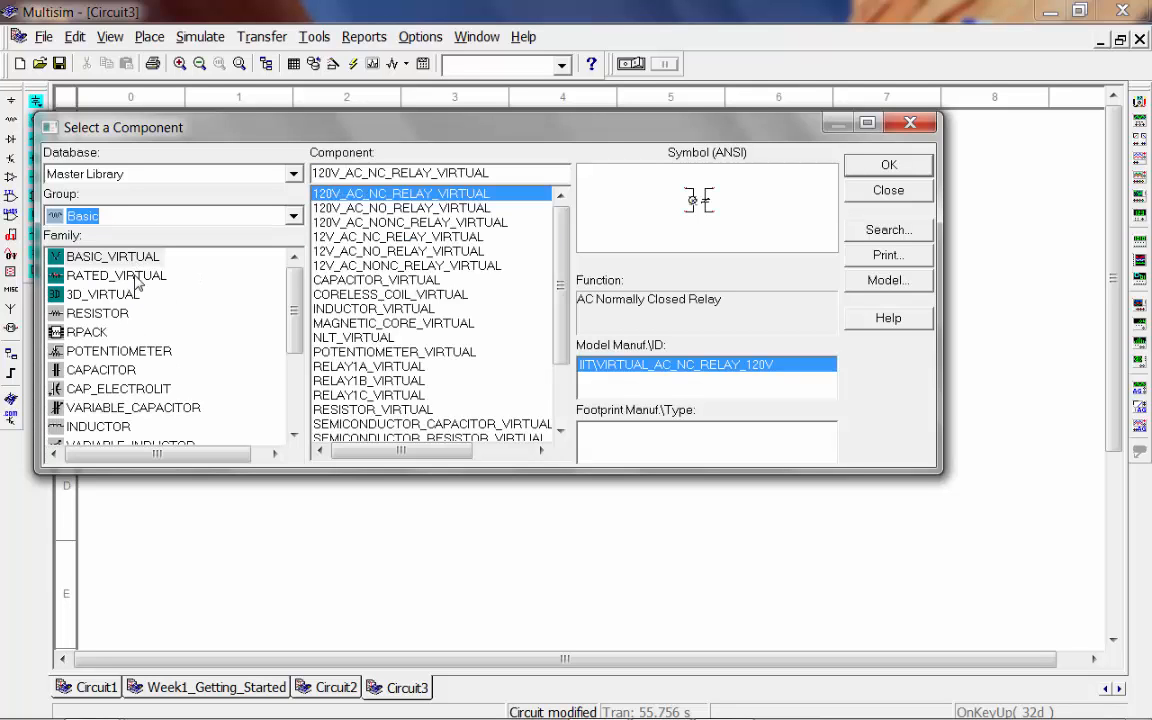
left_click_drag(296, 335, 294, 370)
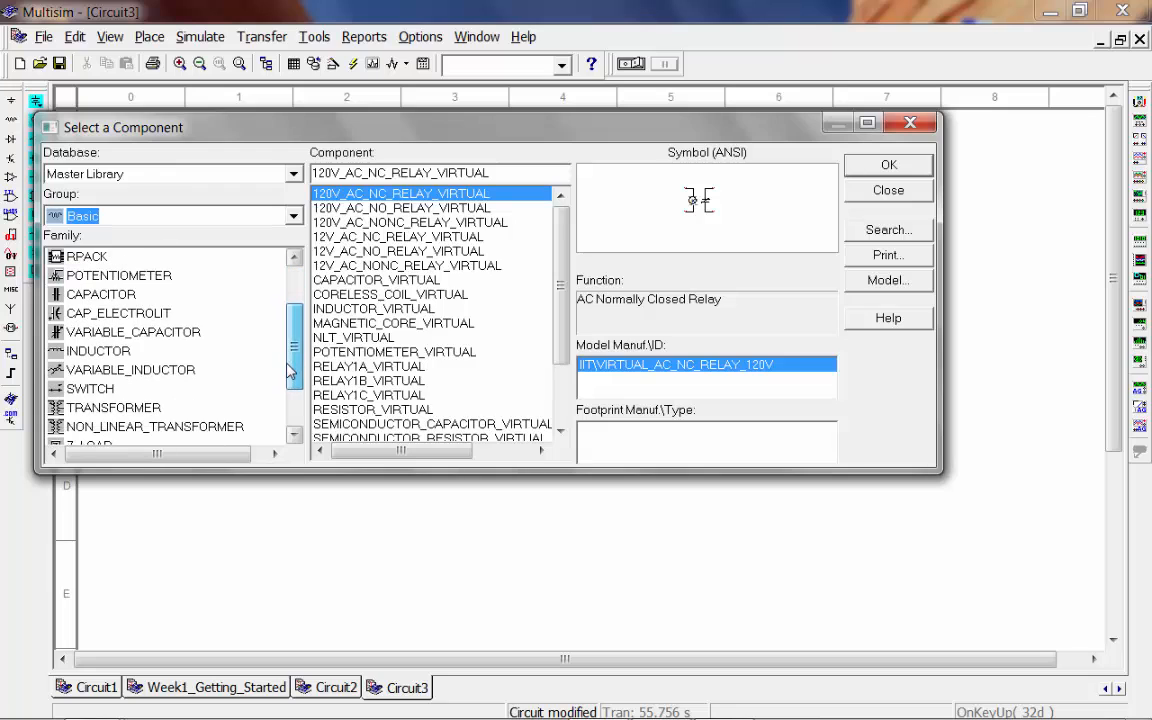
left_click(85, 389)
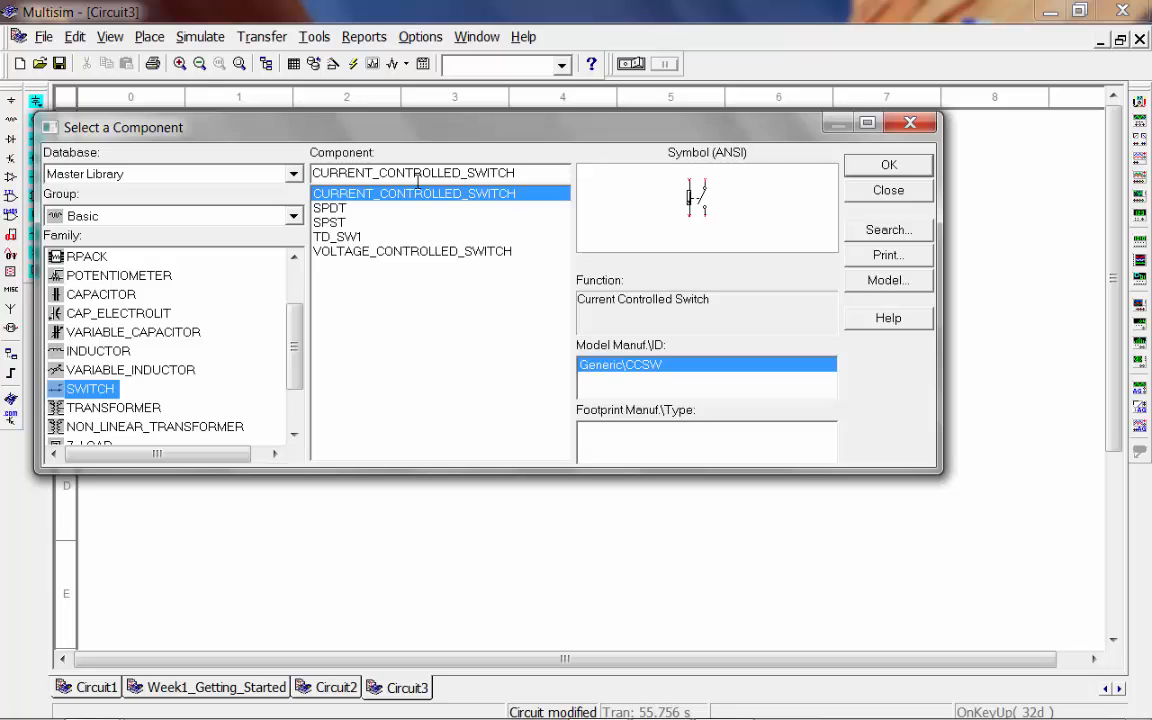
left_click(321, 209)
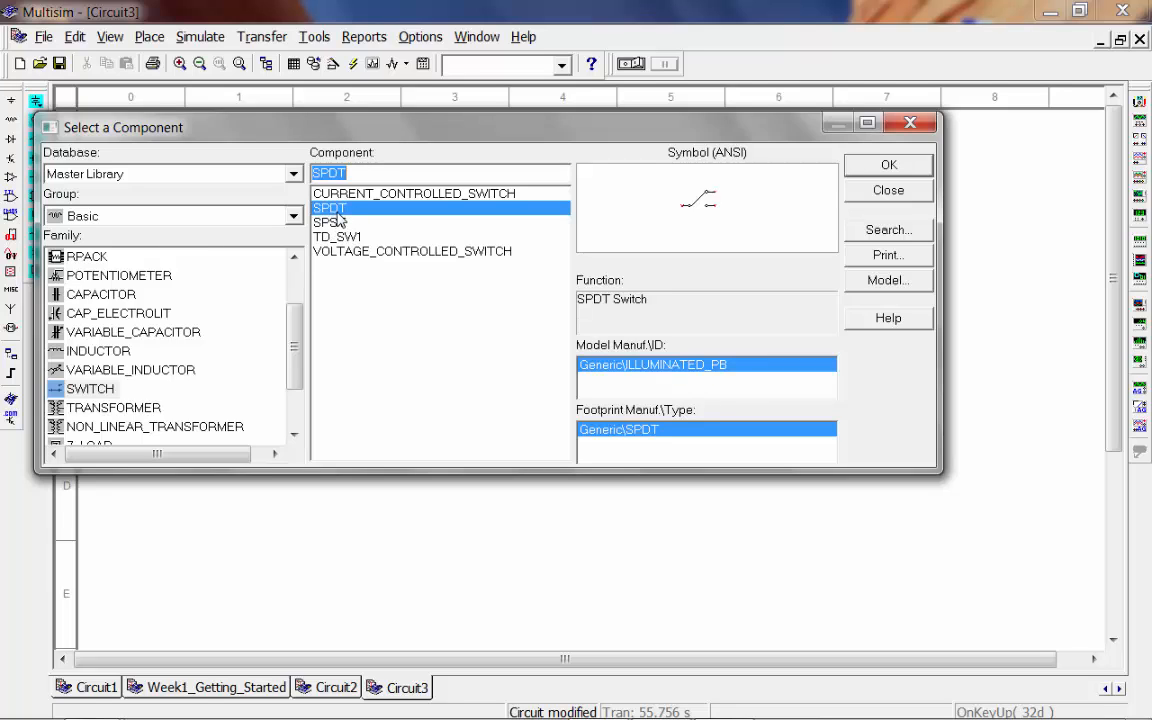
left_click(338, 219)
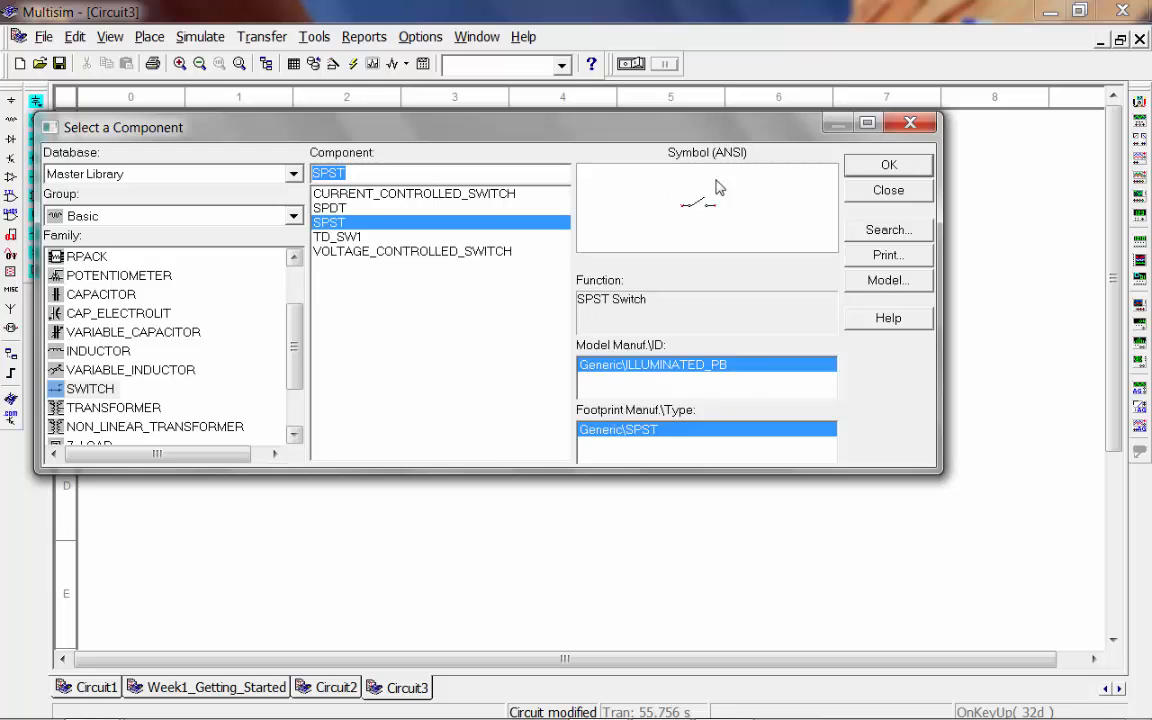
left_click(880, 170)
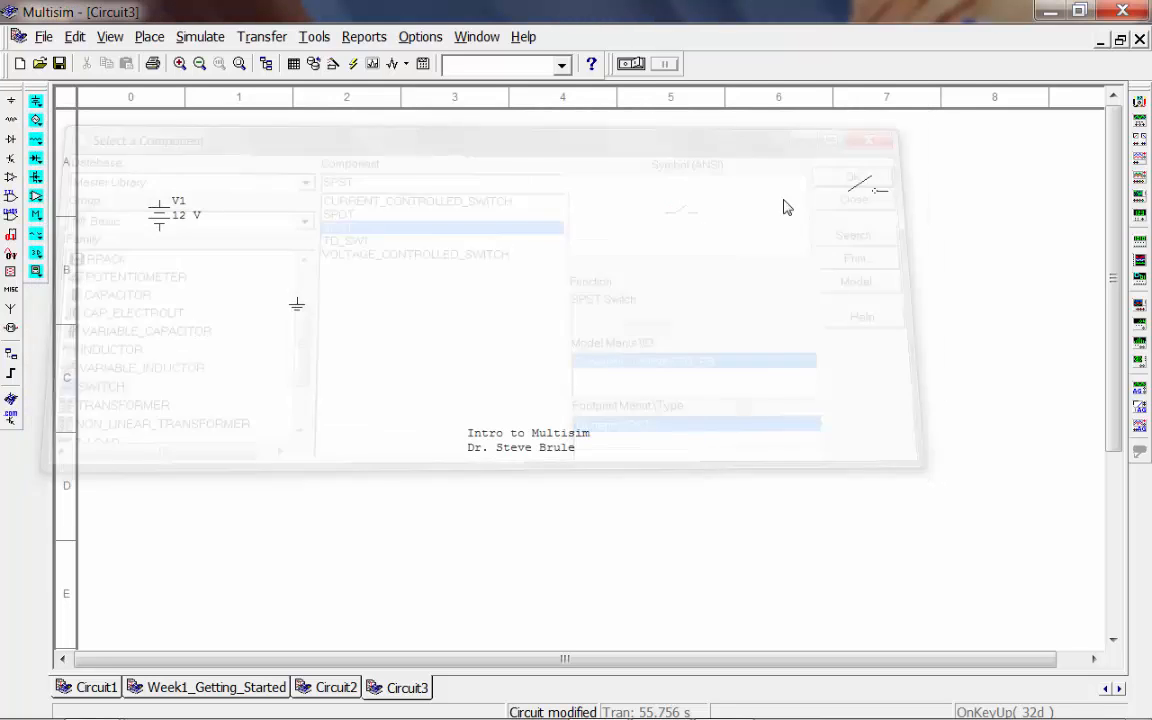
left_click(239, 277)
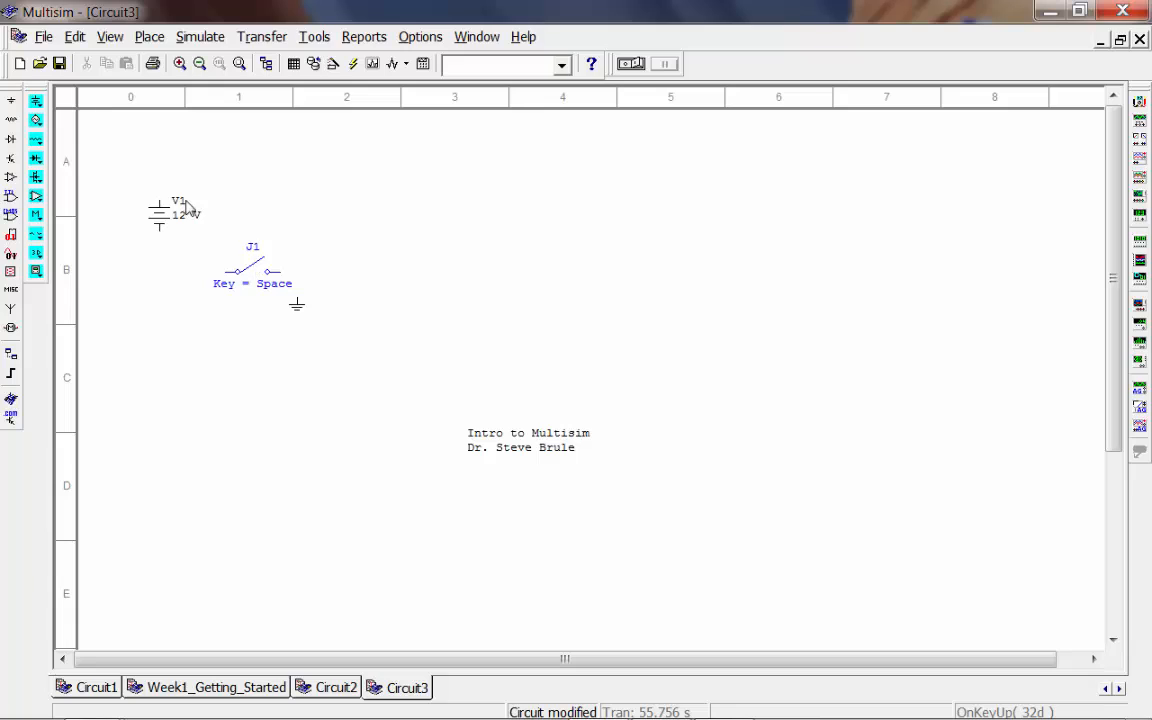
Shift the switch's "Key = Space" label slightly up and left, and relocate the ground symbol beneath the DC source
left_click(222, 276)
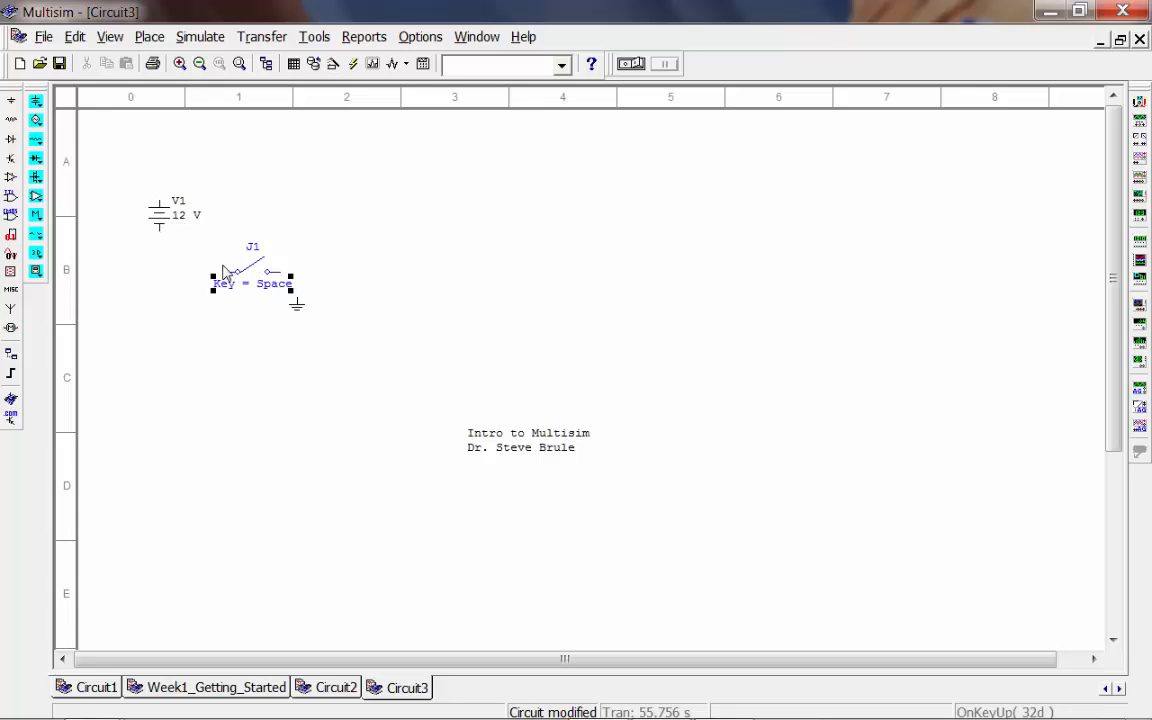
left_click(297, 306)
key("ctrl+c")
key("ctrl+v")
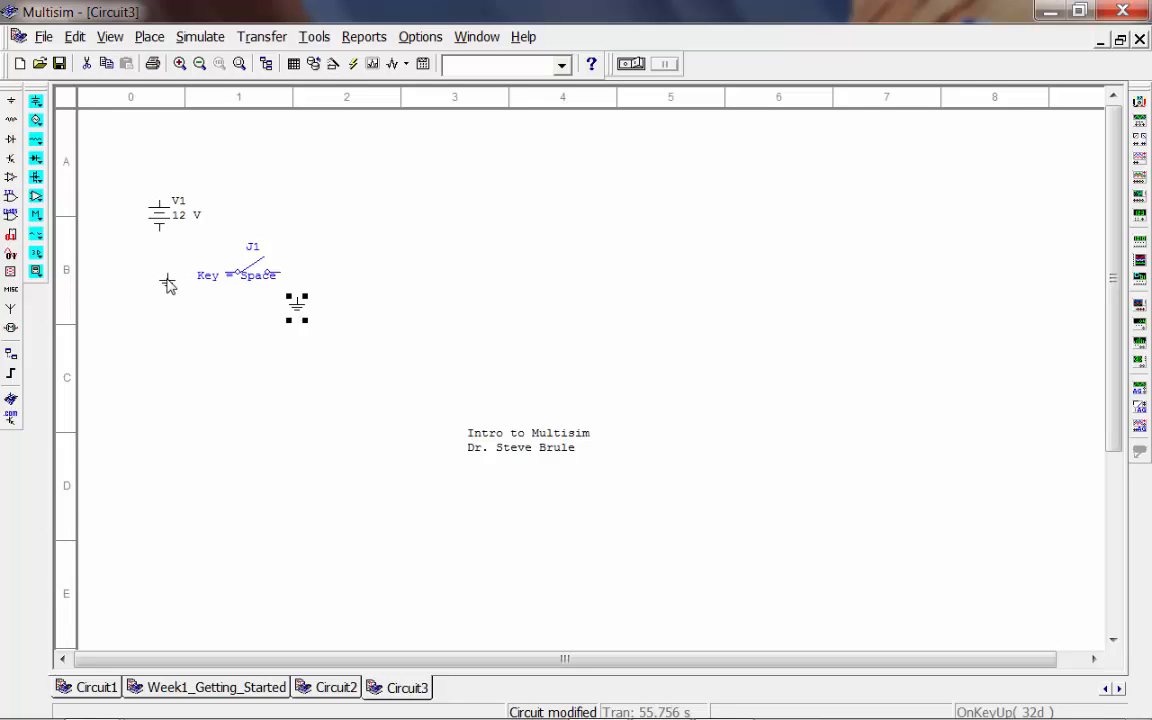
left_click(167, 283)
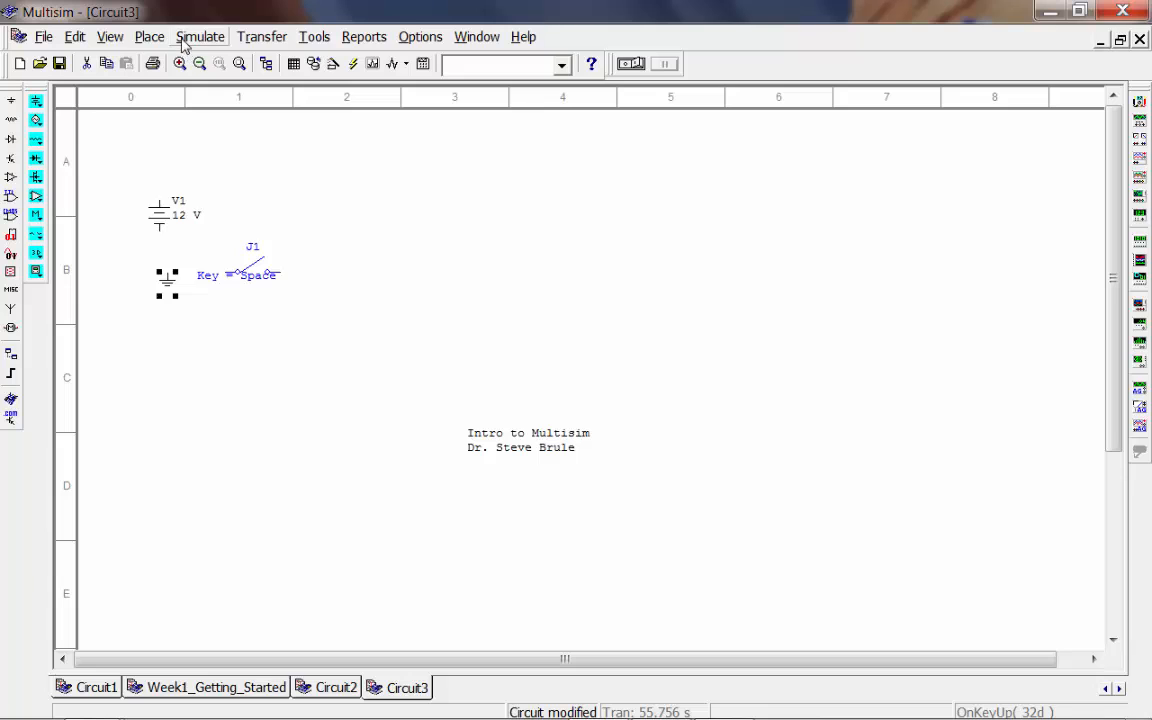
Place a RESISTOR_VIRTUAL from the BASIC_VIRTUAL family above the switch, up and right of the DC source
left_click(150, 37)
left_click(150, 57)
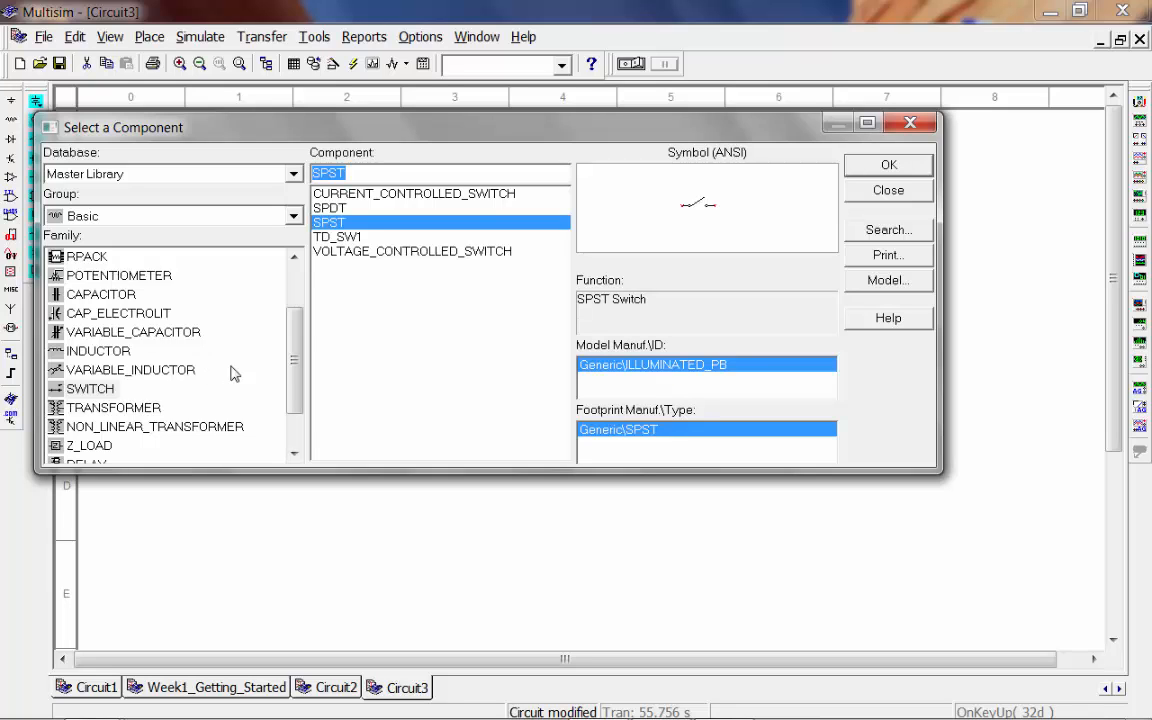
left_click_drag(296, 365, 296, 291)
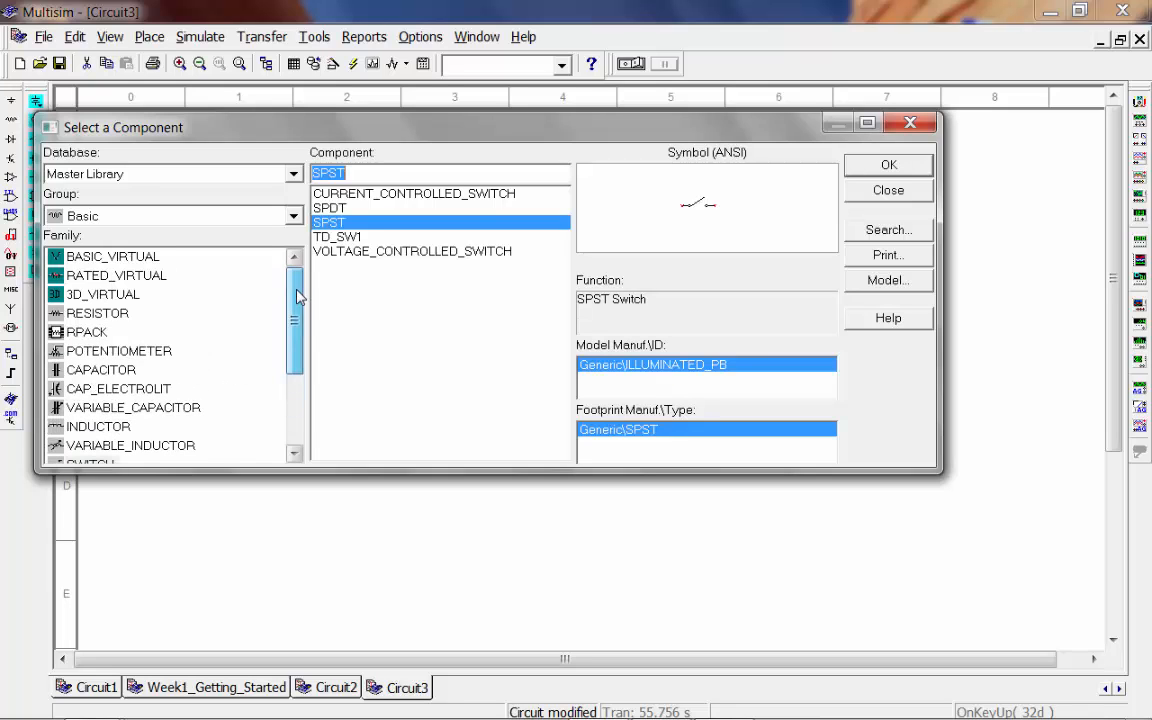
left_click(100, 316)
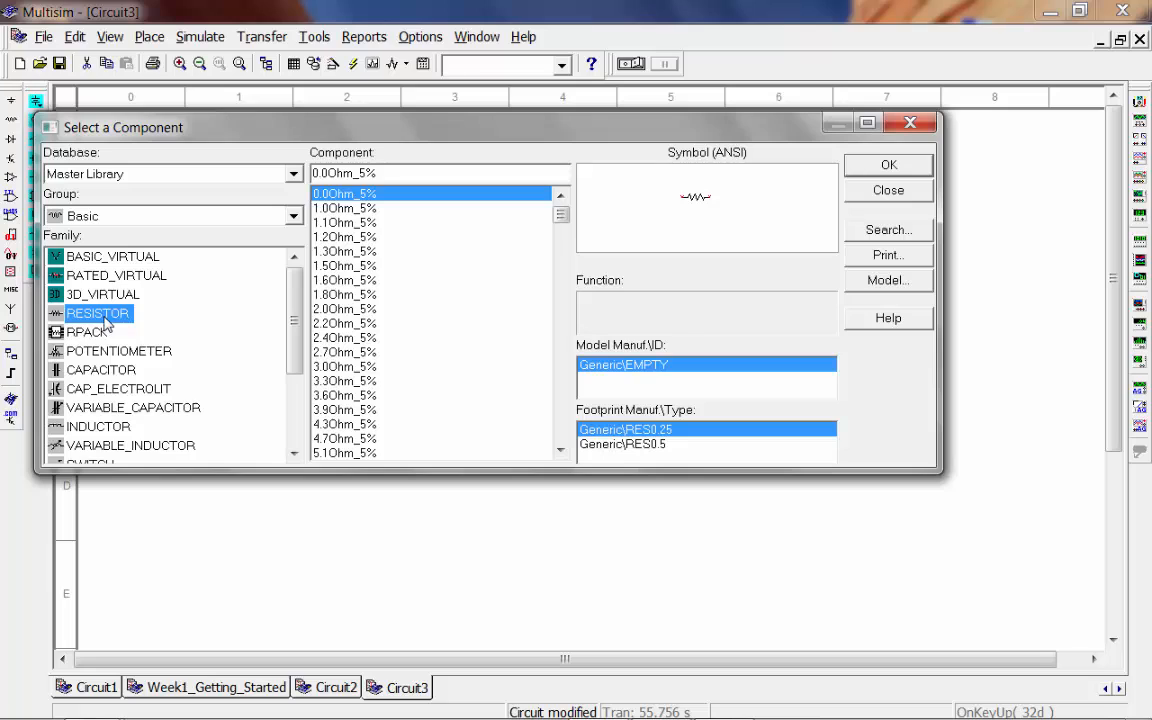
left_click(86, 258)
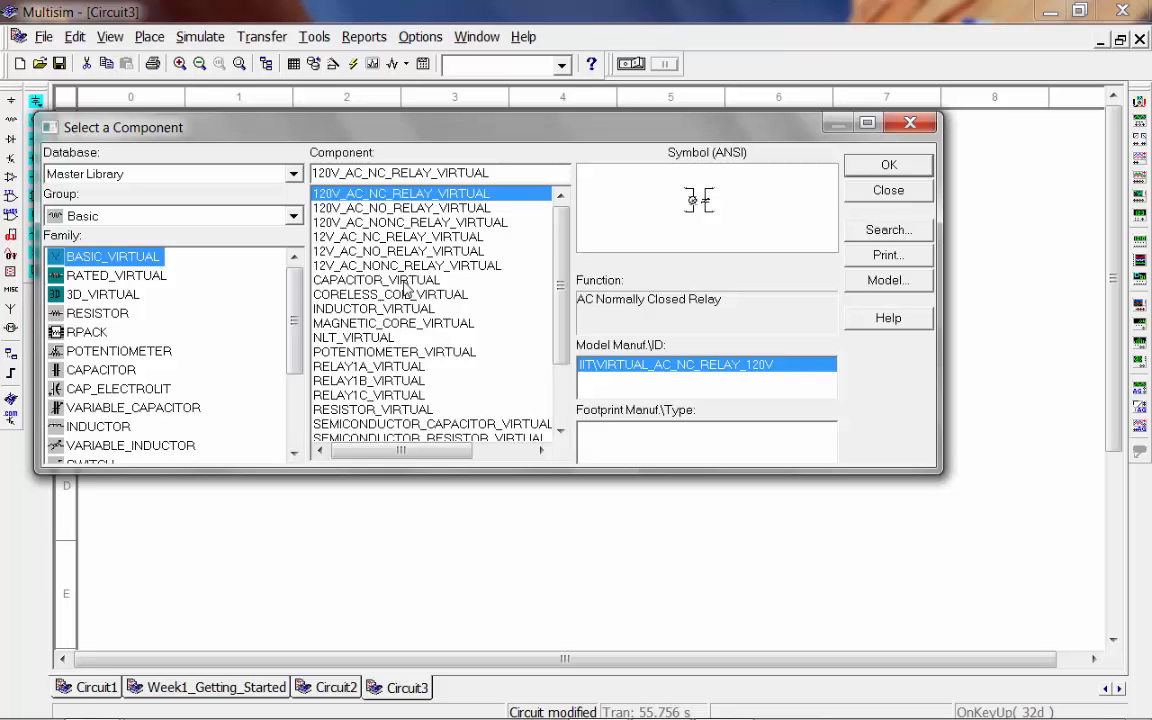
left_click(400, 409)
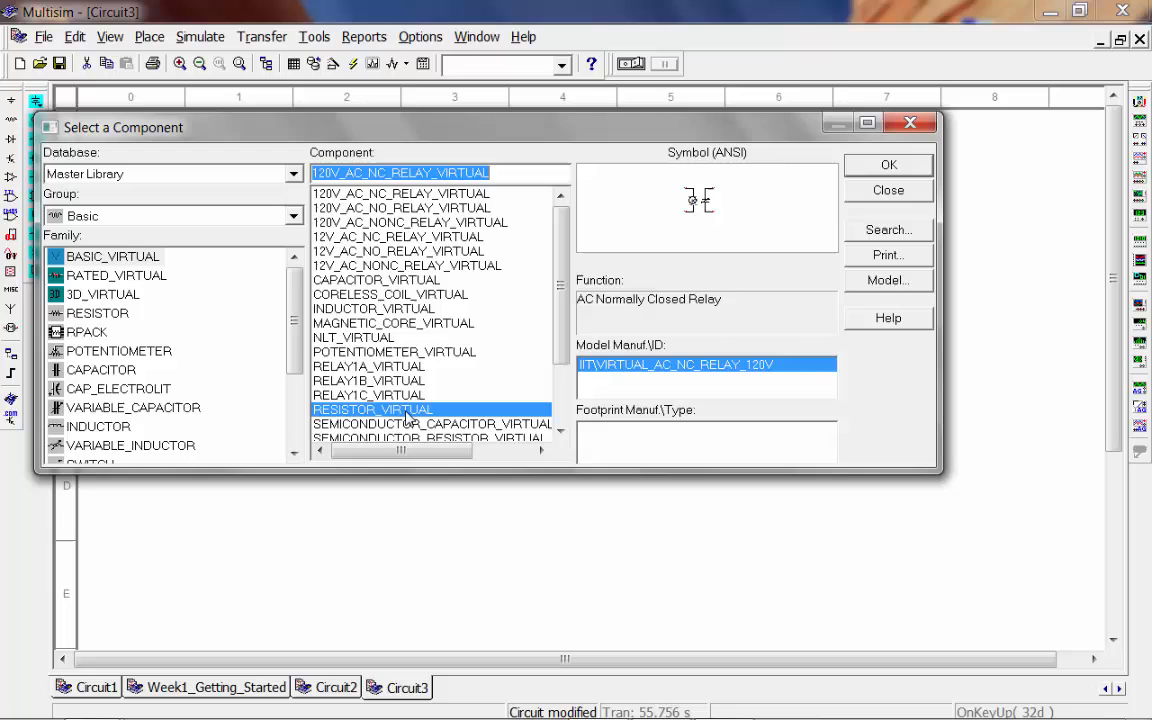
left_click(890, 167)
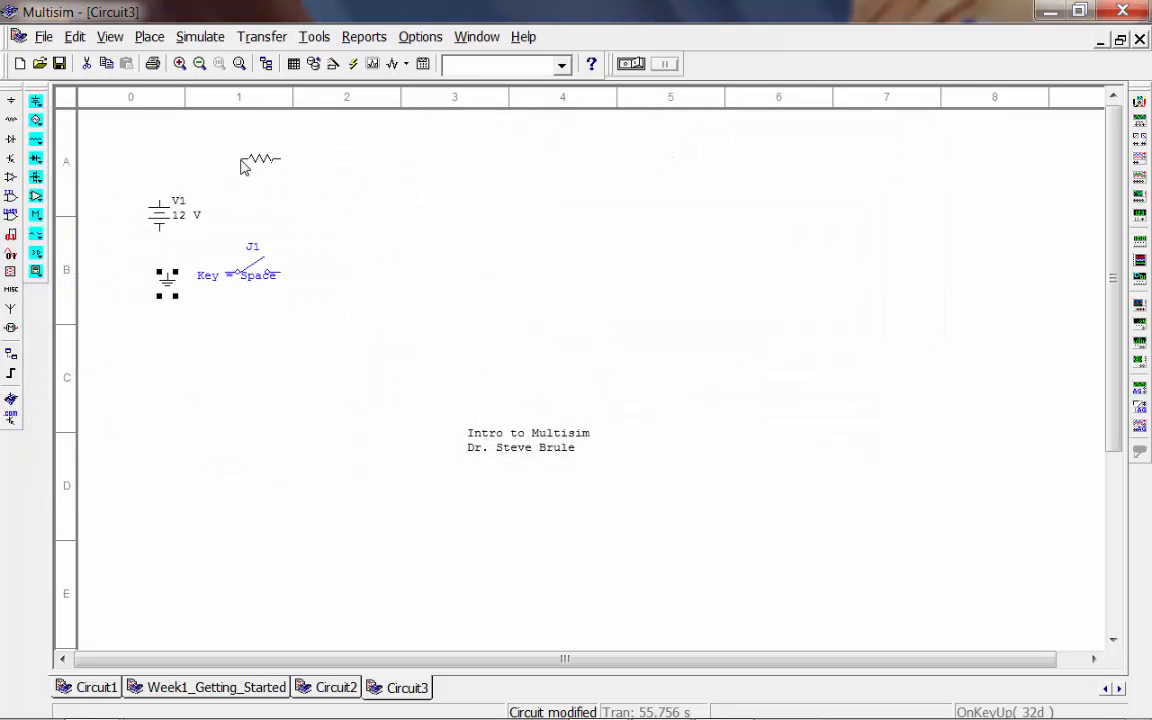
left_click(241, 163)
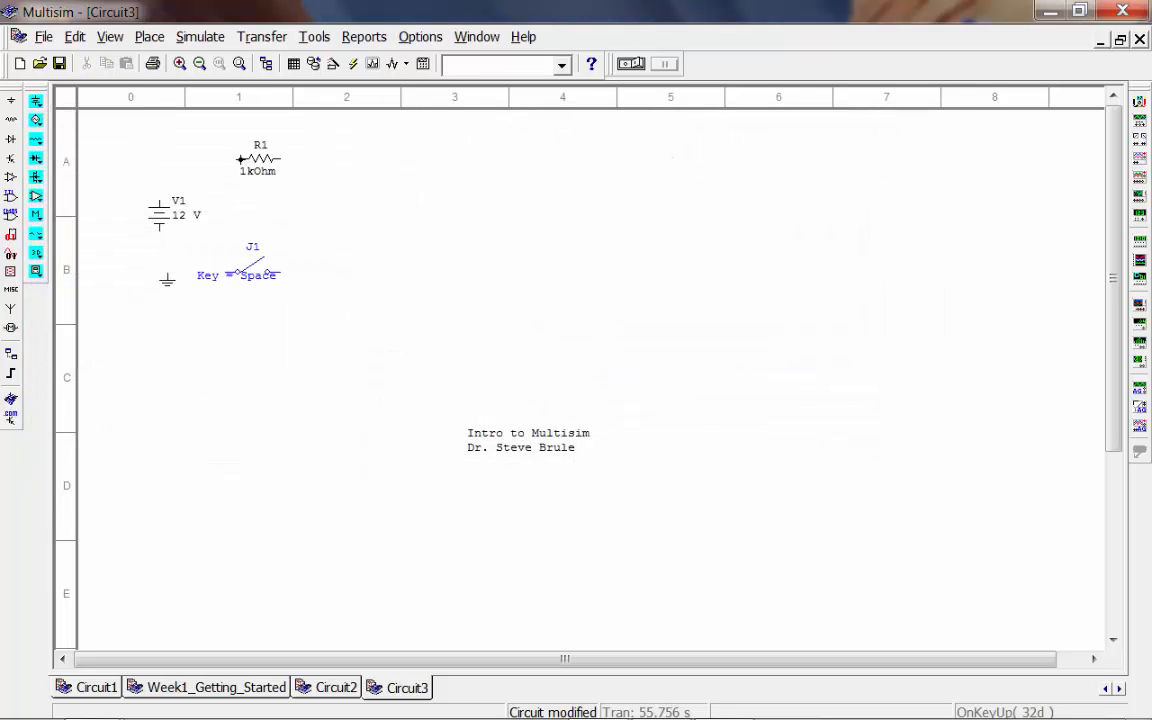
Duplicate the 1kOhm resistor R1 and place the copy to its right and slightly lower
left_click(262, 150)
left_click(260, 173)
left_click(263, 170)
key("ctrl")
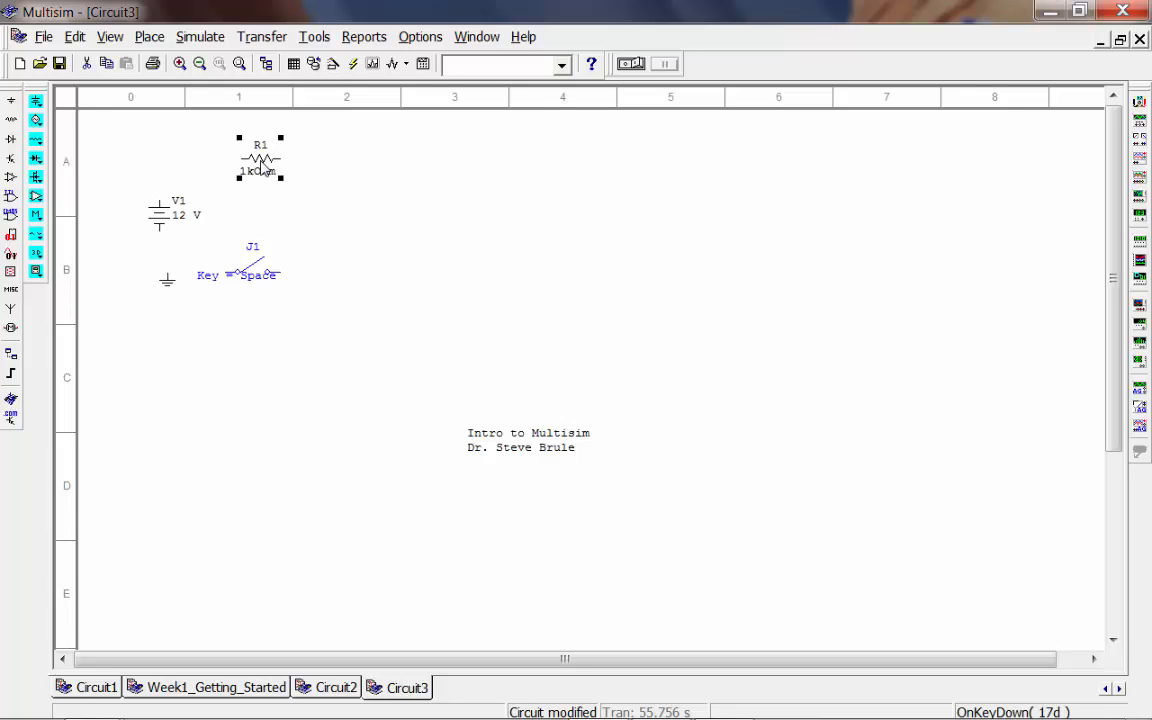
key("ctrl+c")
left_click(496, 219)
key("ctrl")
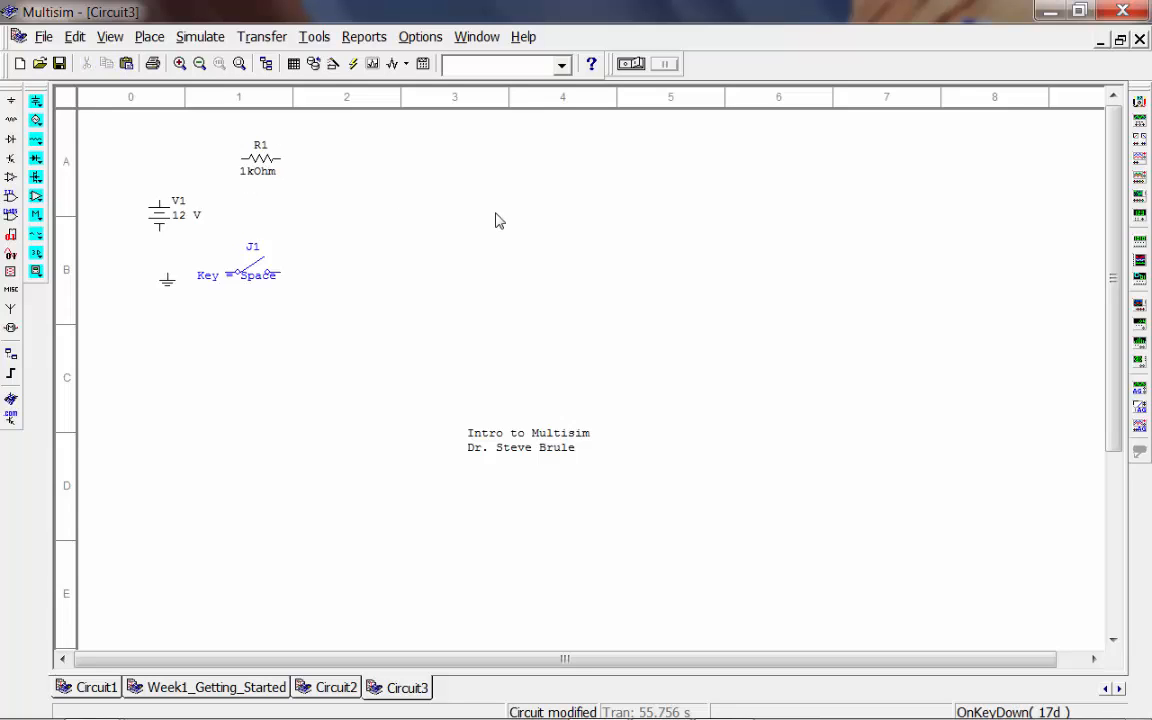
key("ctrl+v")
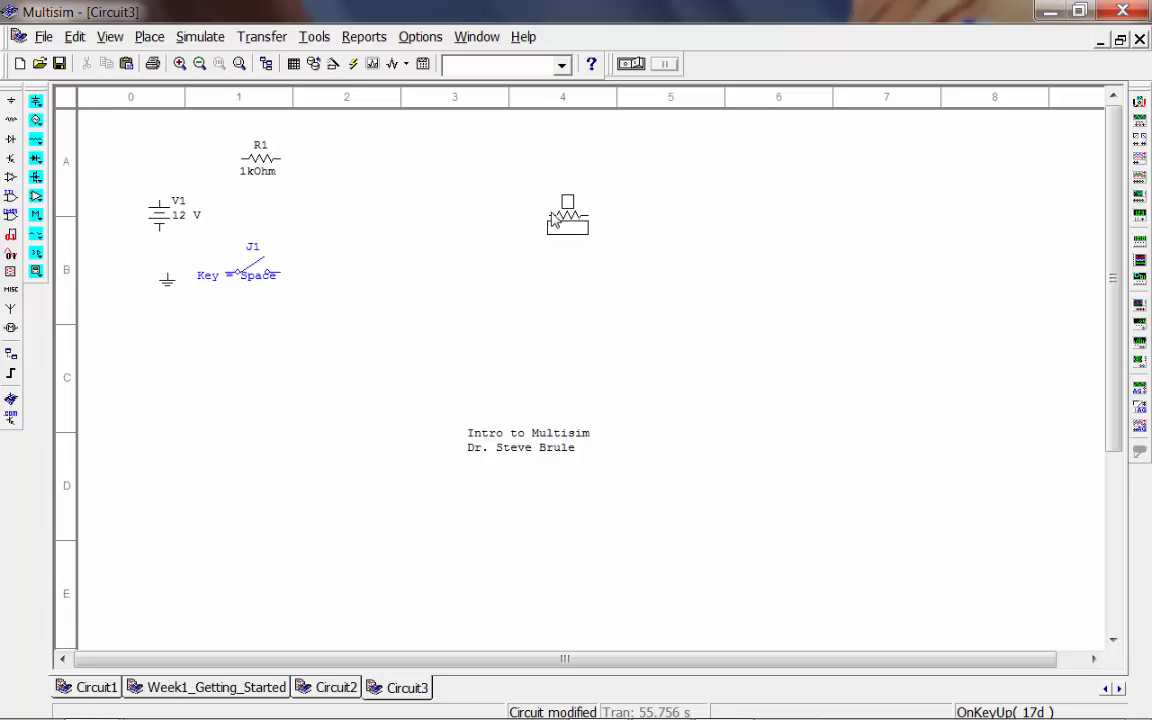
left_click(359, 191)
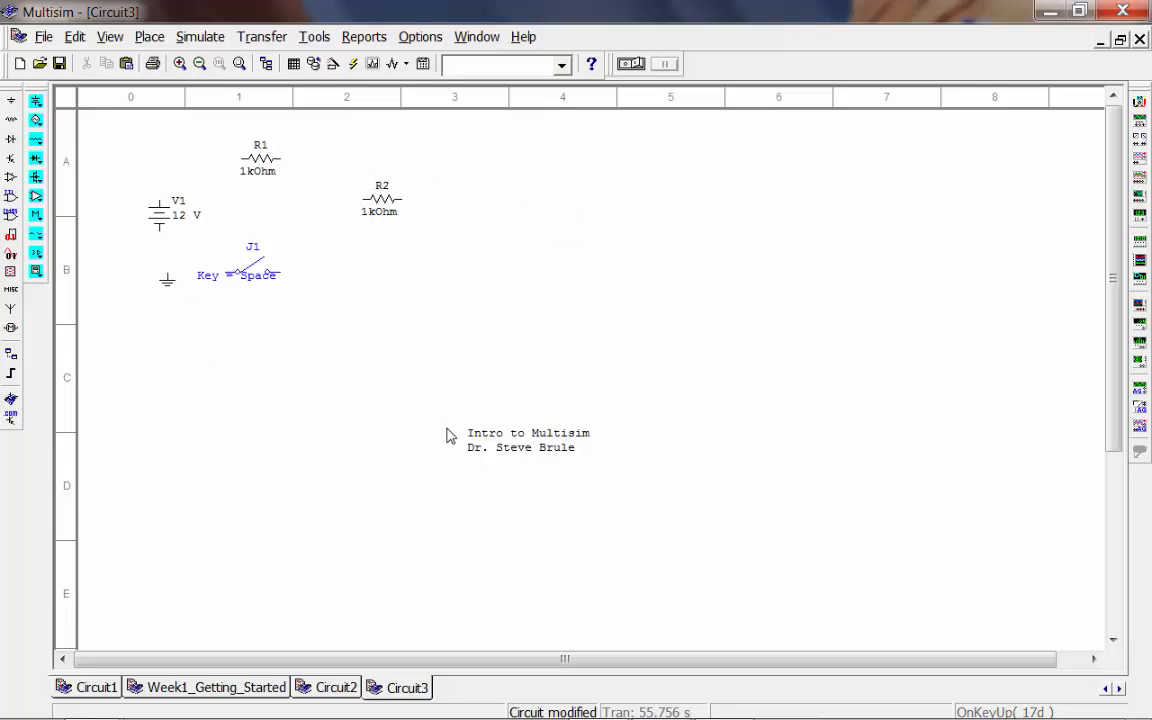
left_click_drag(383, 197, 292, 160)
key("ctrl")
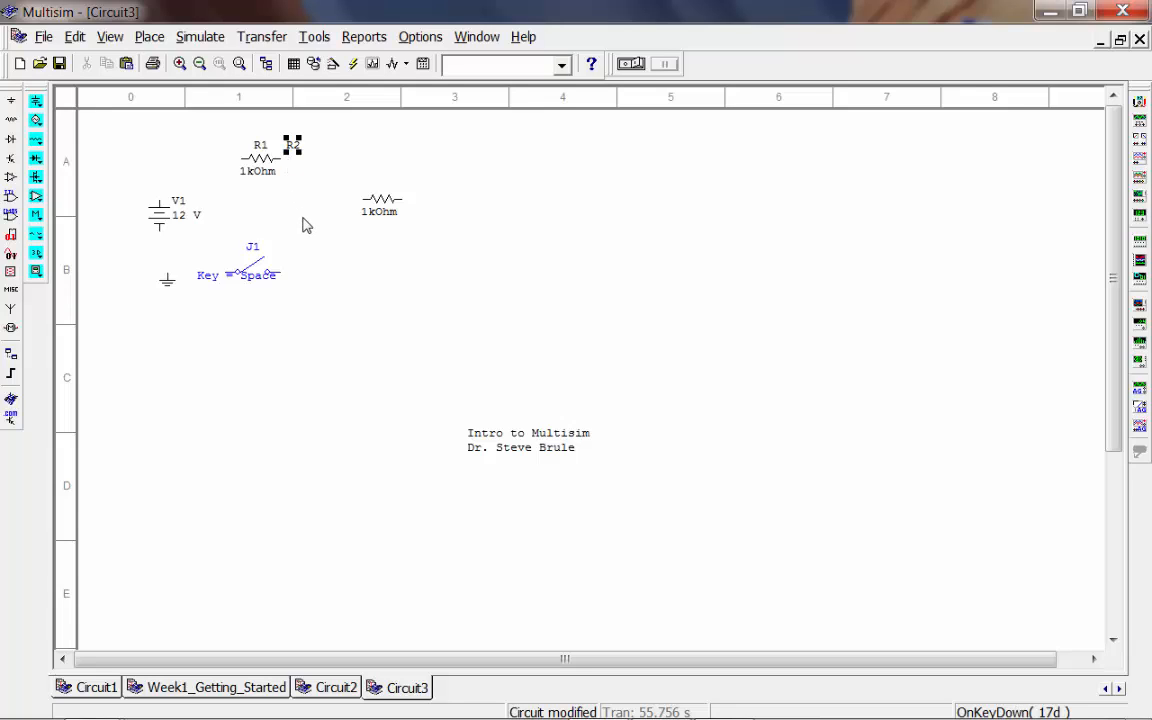
key("ctrl+z")
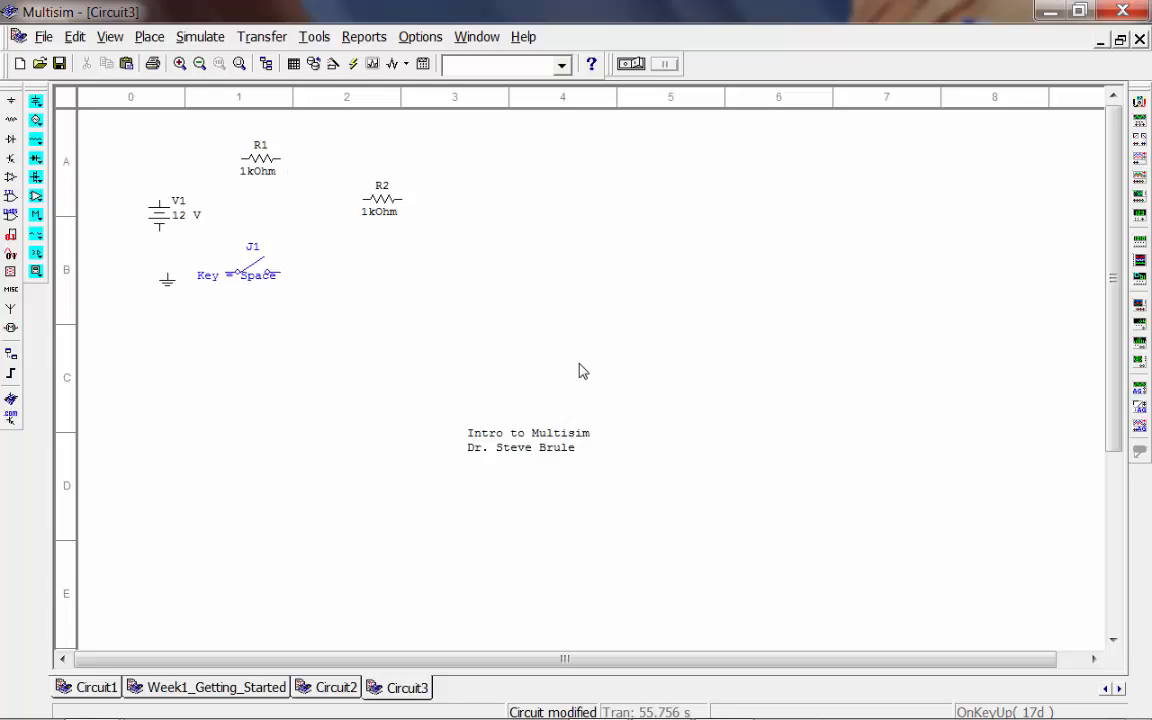
Rotate the copied resistor R2 clockwise repeatedly in 90-degree turns until it stands vertically
left_click(385, 202)
right_click(393, 205)
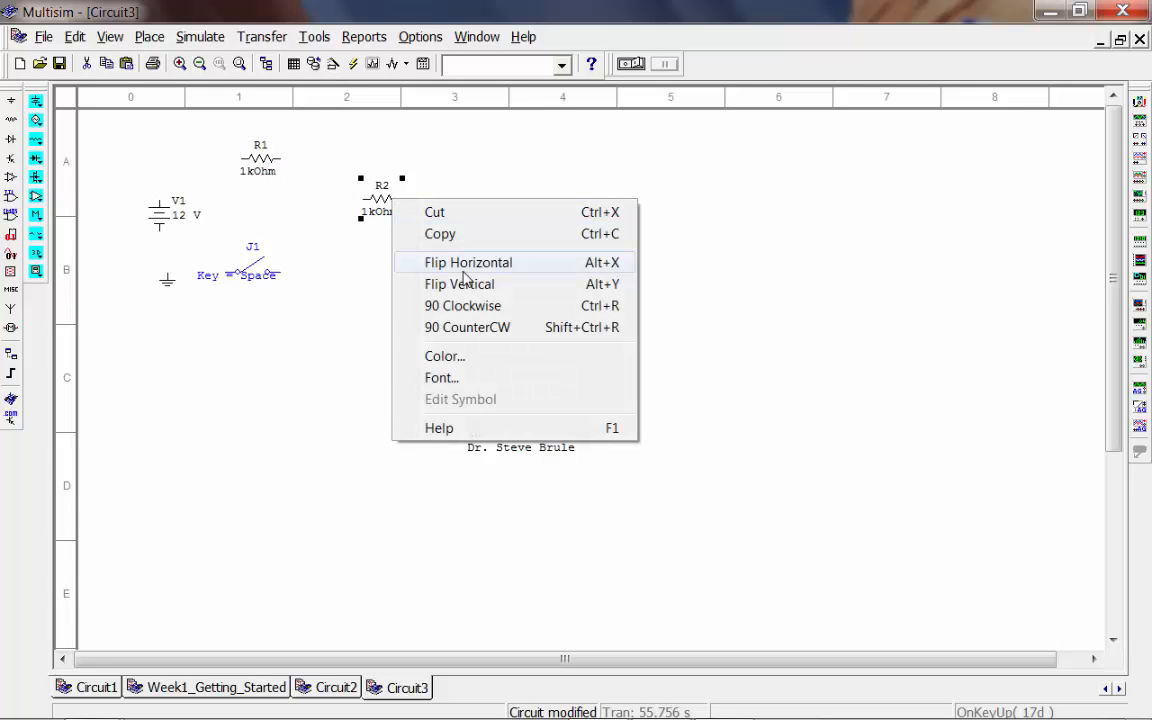
left_click(470, 306)
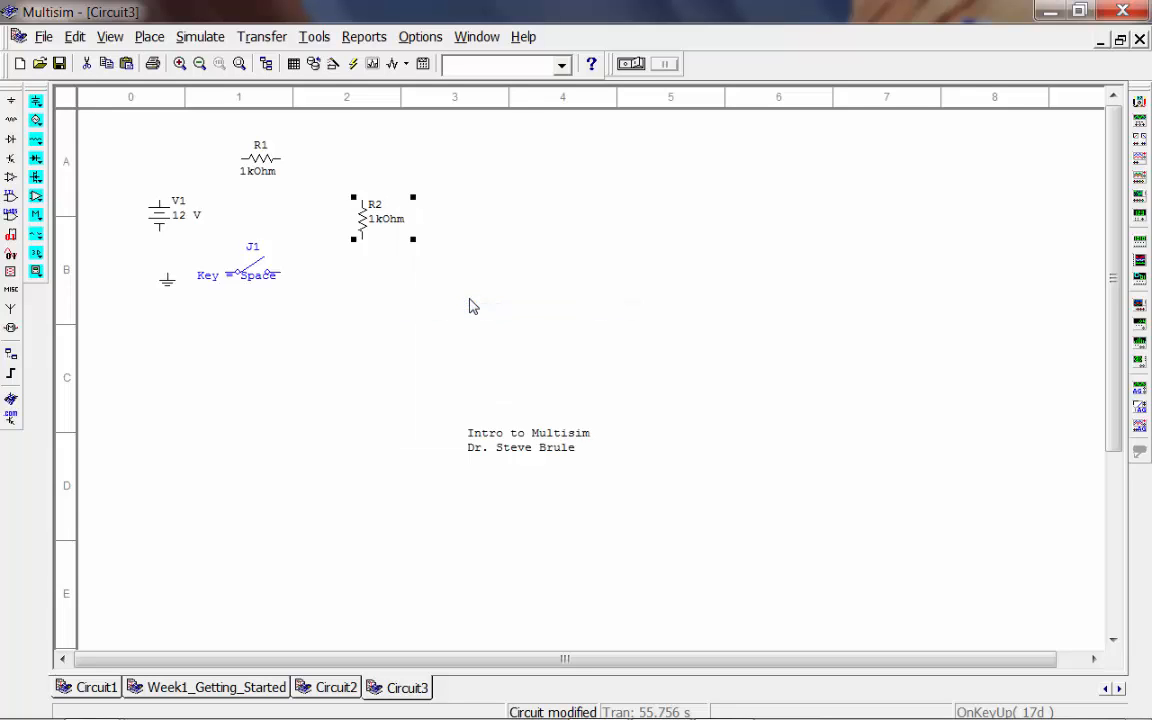
key("ctrl+r")
key("ctrl+r")
key("ctrl+r")
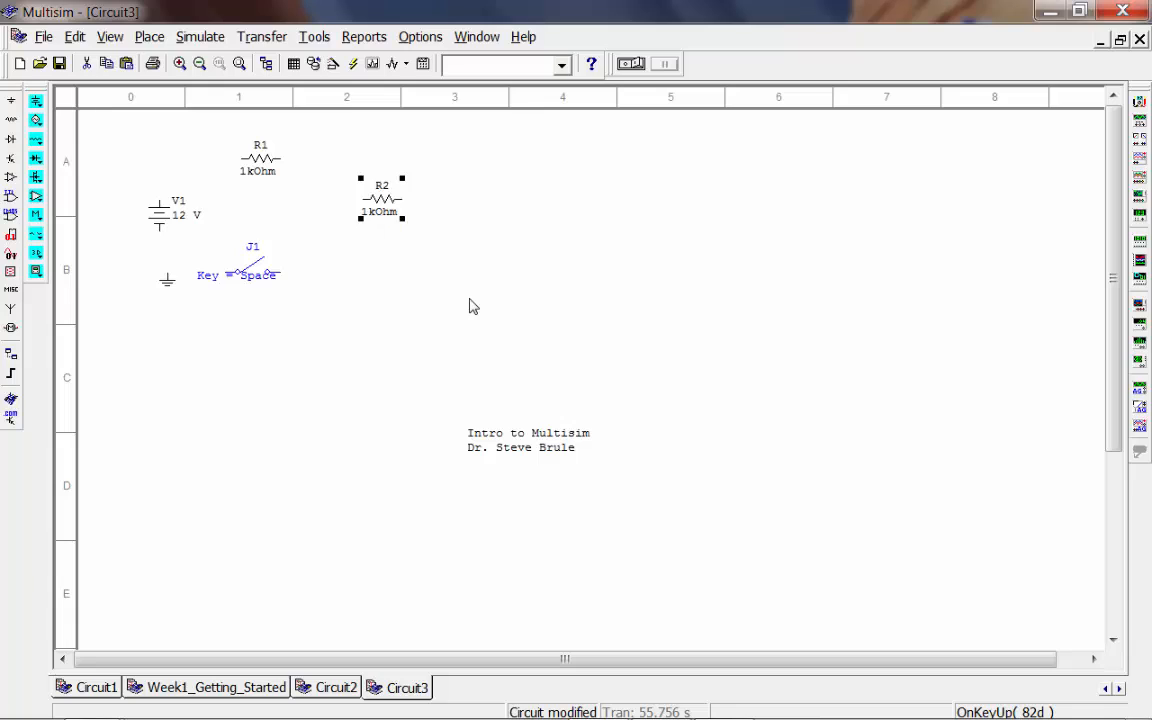
key("ctrl+r")
key("ctrl+r")
key("ctrl+r")
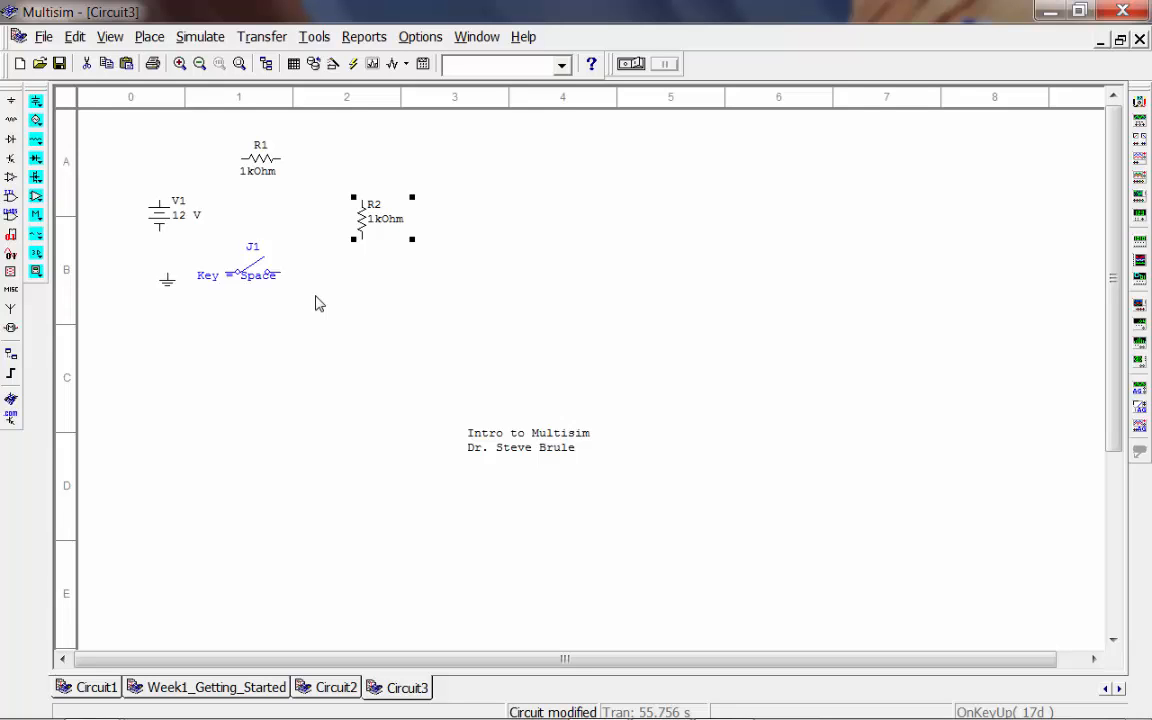
Try shifting the switch's key label and R2 to the right, and undo the stray moves of R2's value label
left_click_drag(245, 273, 285, 277)
left_click_drag(363, 213, 404, 211)
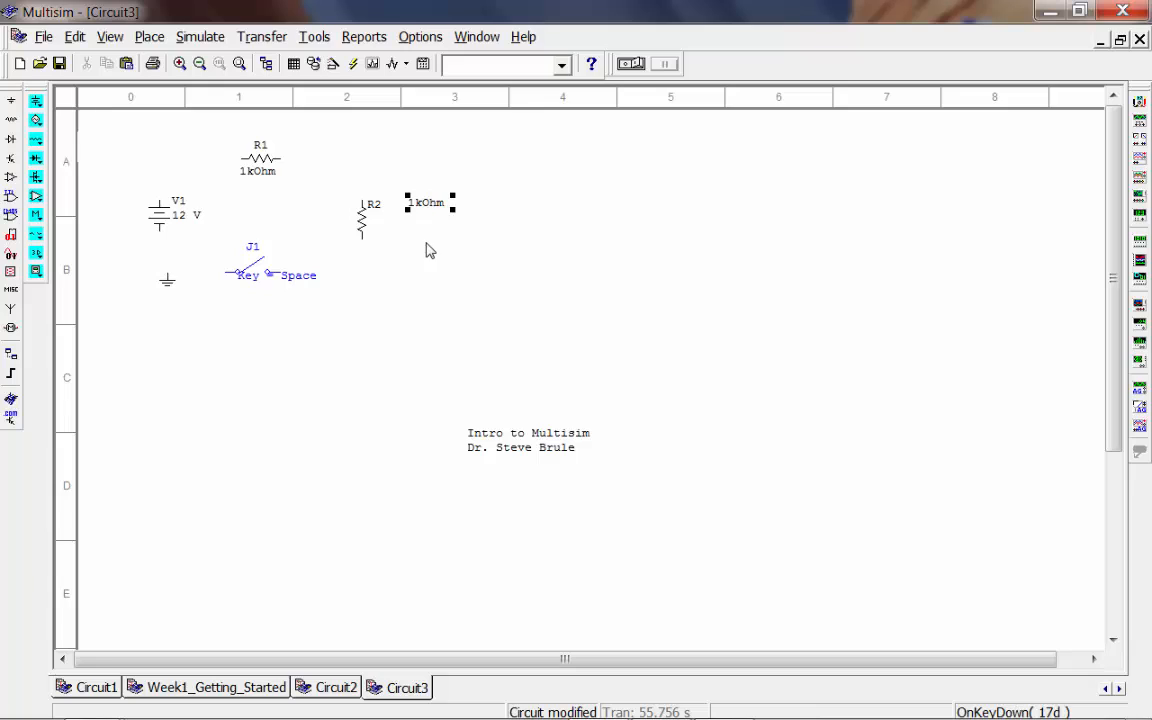
key("ctrl+z")
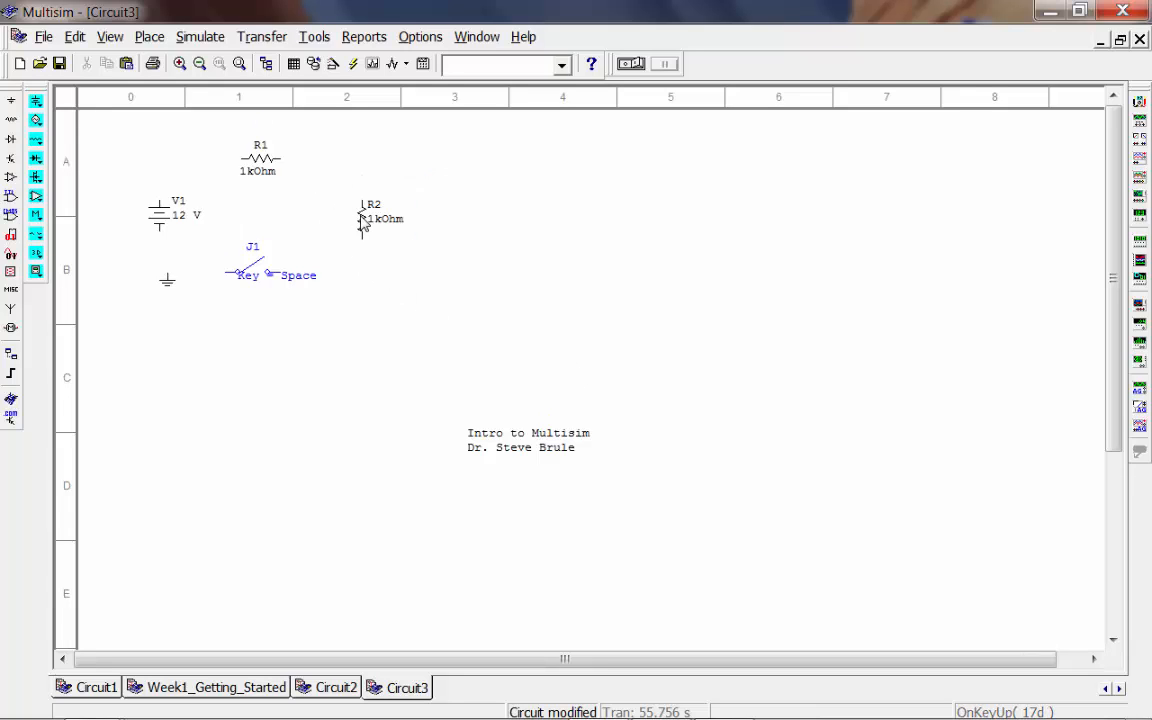
left_click_drag(388, 234, 841, 406)
left_click(476, 272)
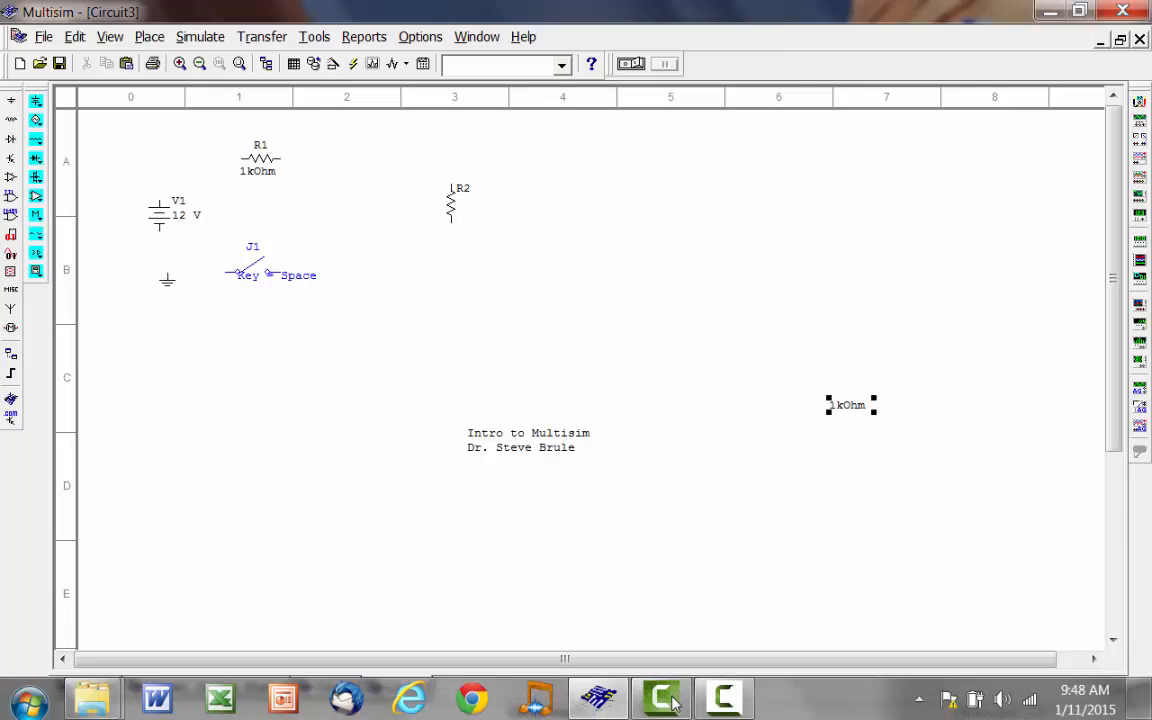
mouse_move(660, 697)
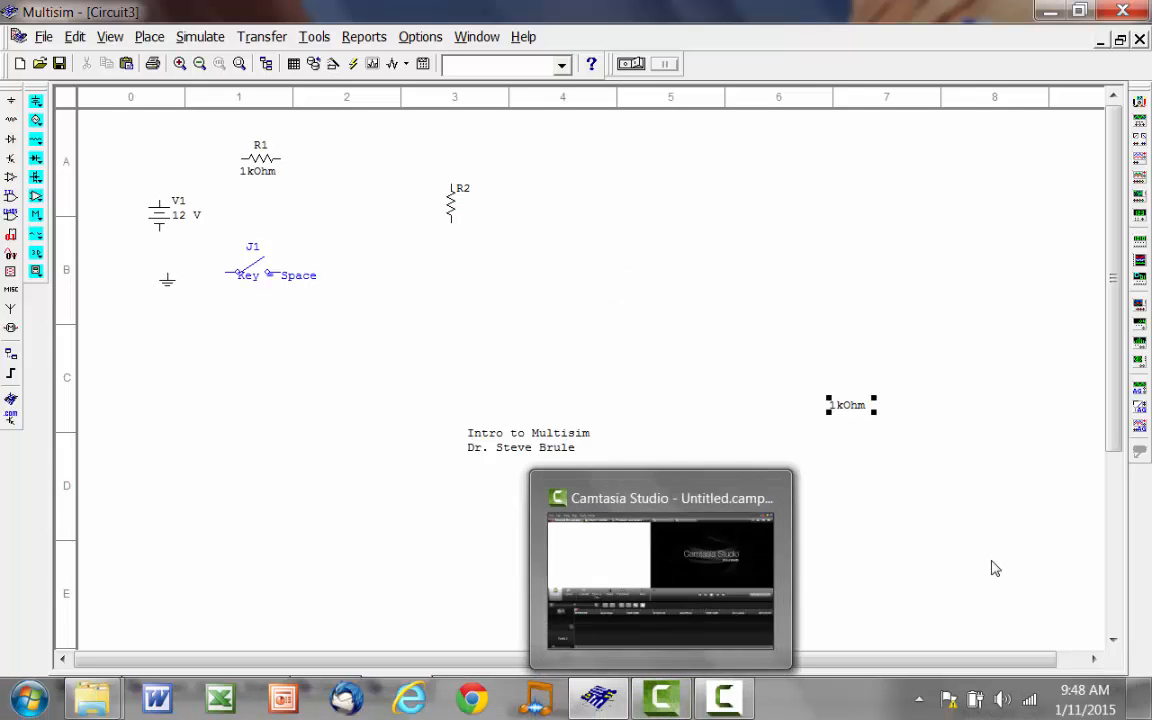
key("ctrl+z")
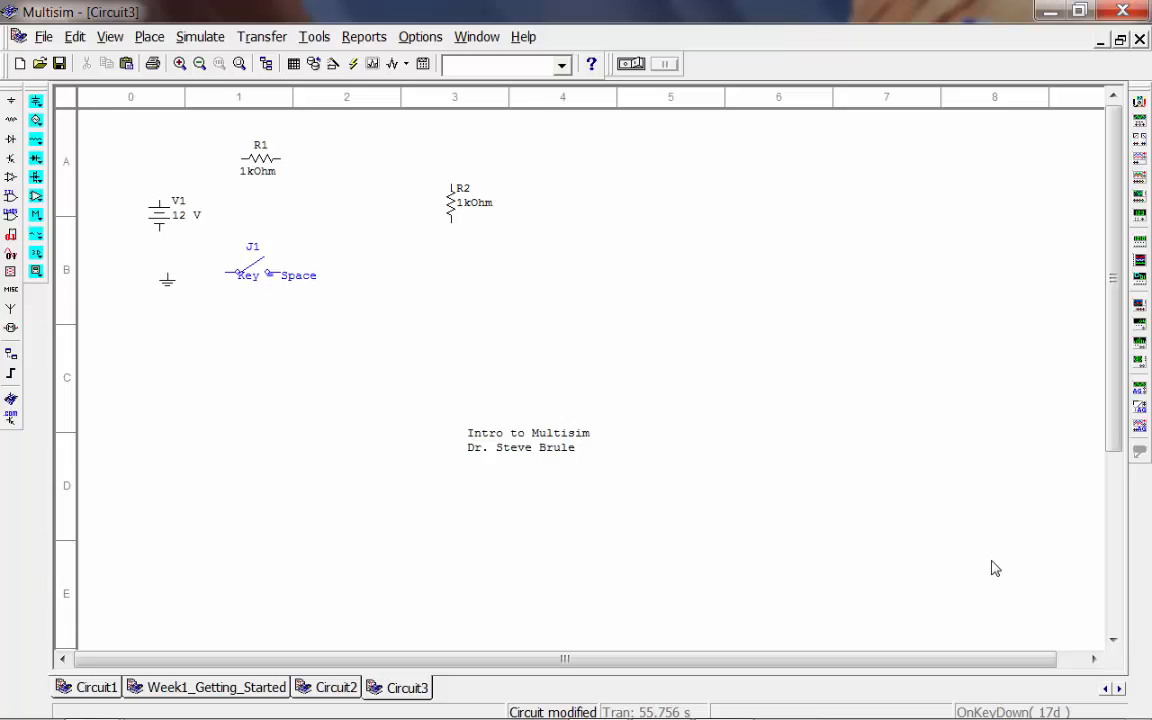
Try moving the switch's "Key = Space" label to the right, and undo back through the earlier moves and R2's rotation
left_click_drag(240, 276, 281, 266)
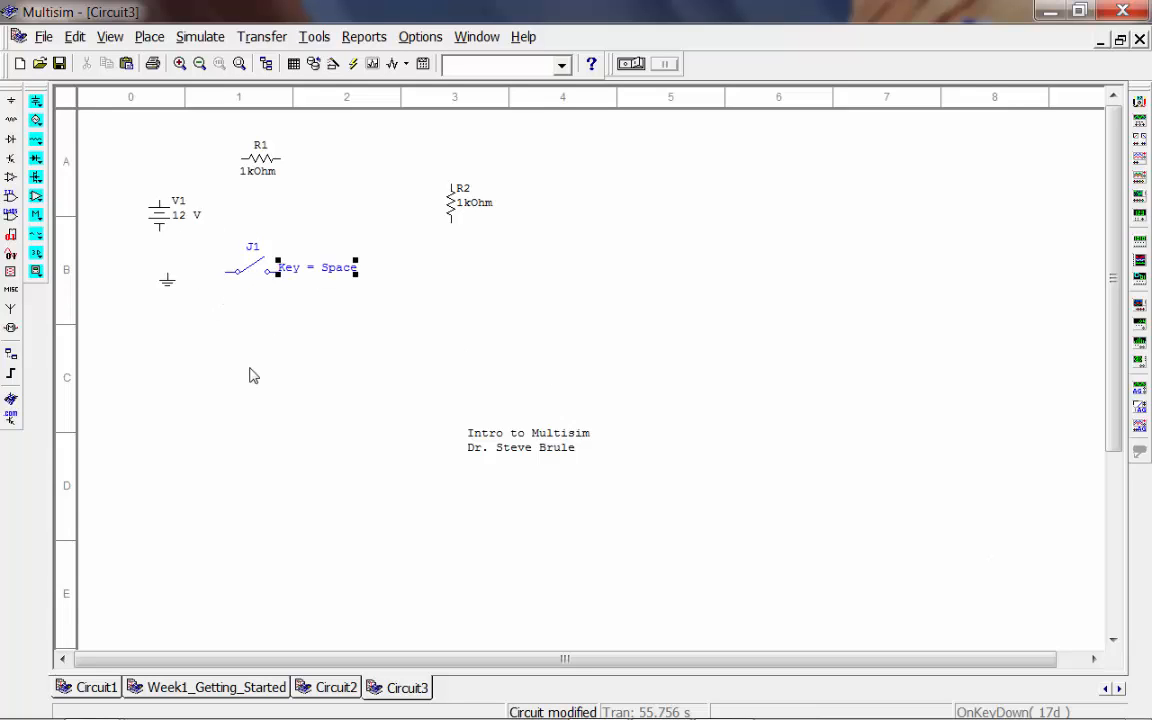
key("ctrl+z")
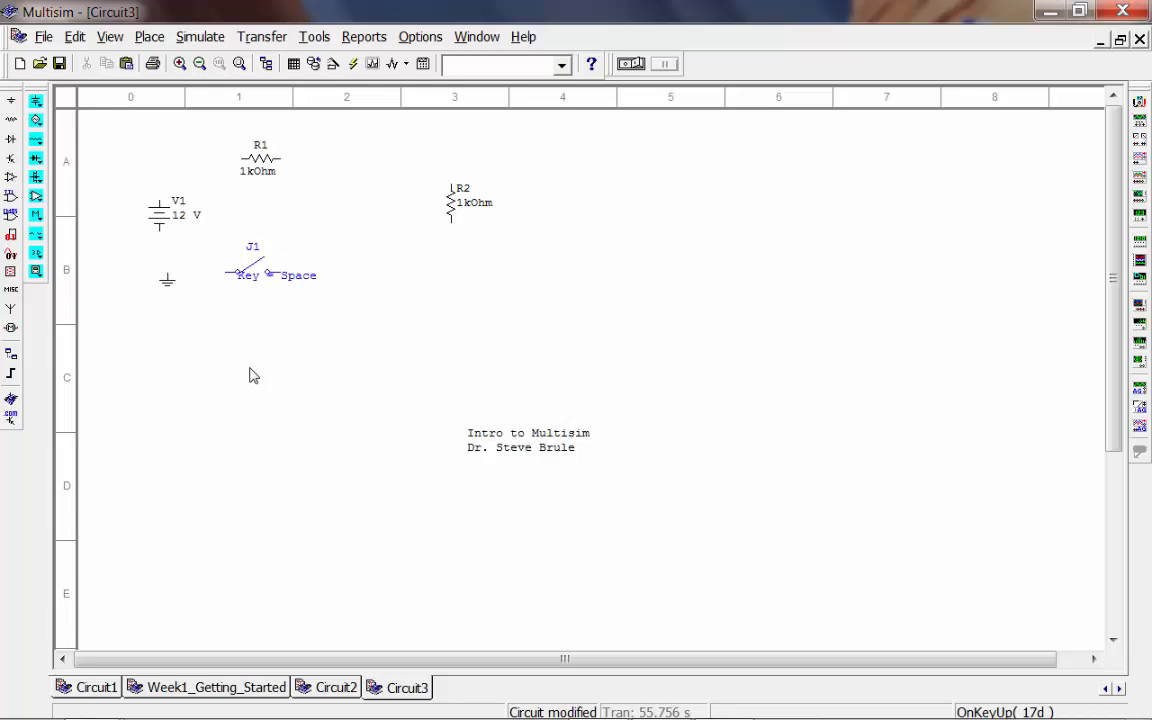
left_click_drag(240, 272, 257, 272)
key("ctrl")
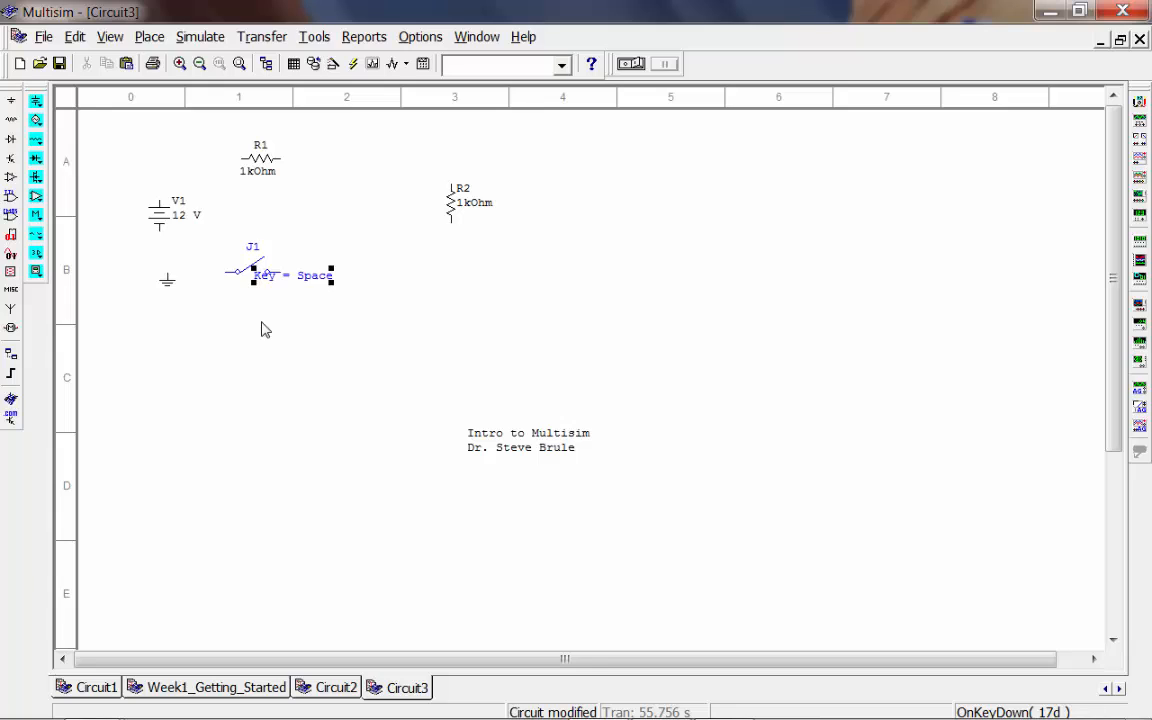
key("ctrl+z")
key("ctrl+z")
key("ctrl+z")
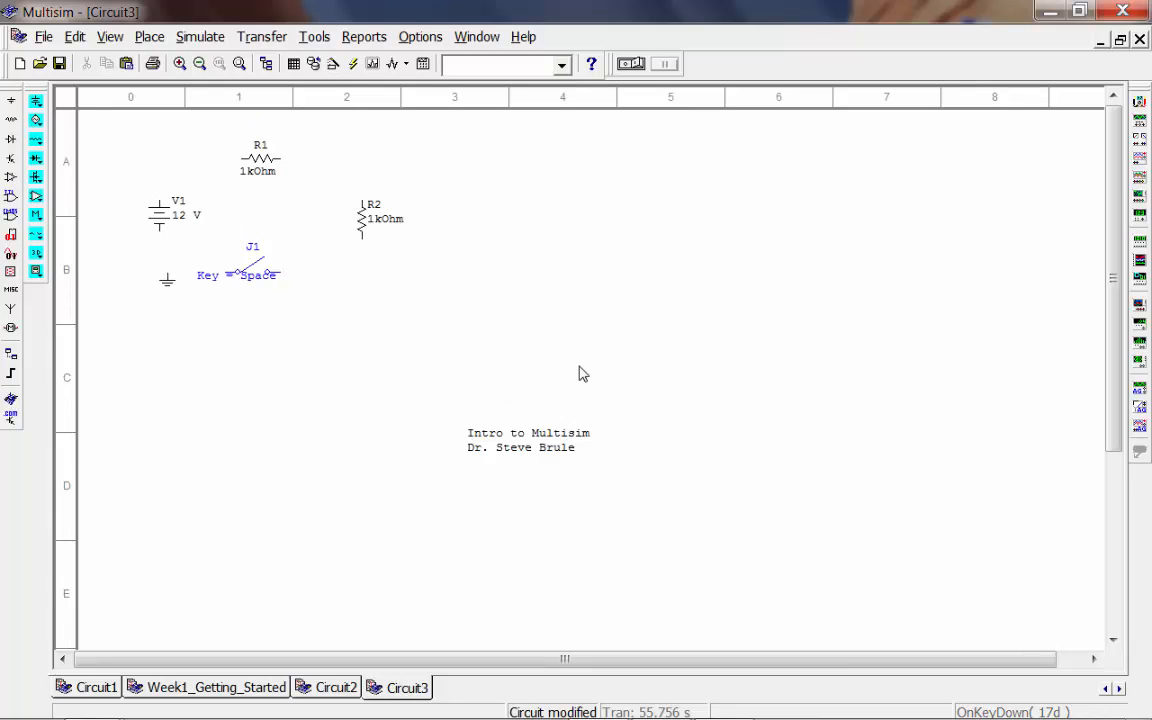
key("ctrl+z")
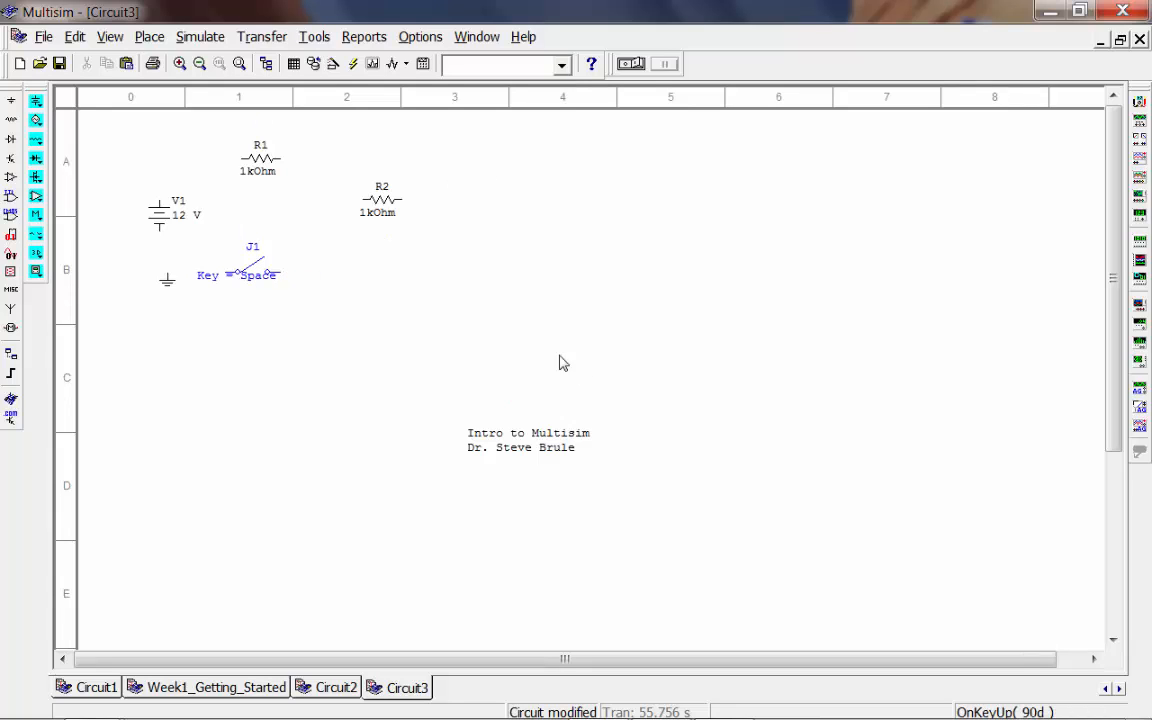
Shift the switch slightly right and up, and toggle it closed and open several times
left_click_drag(258, 266, 290, 258)
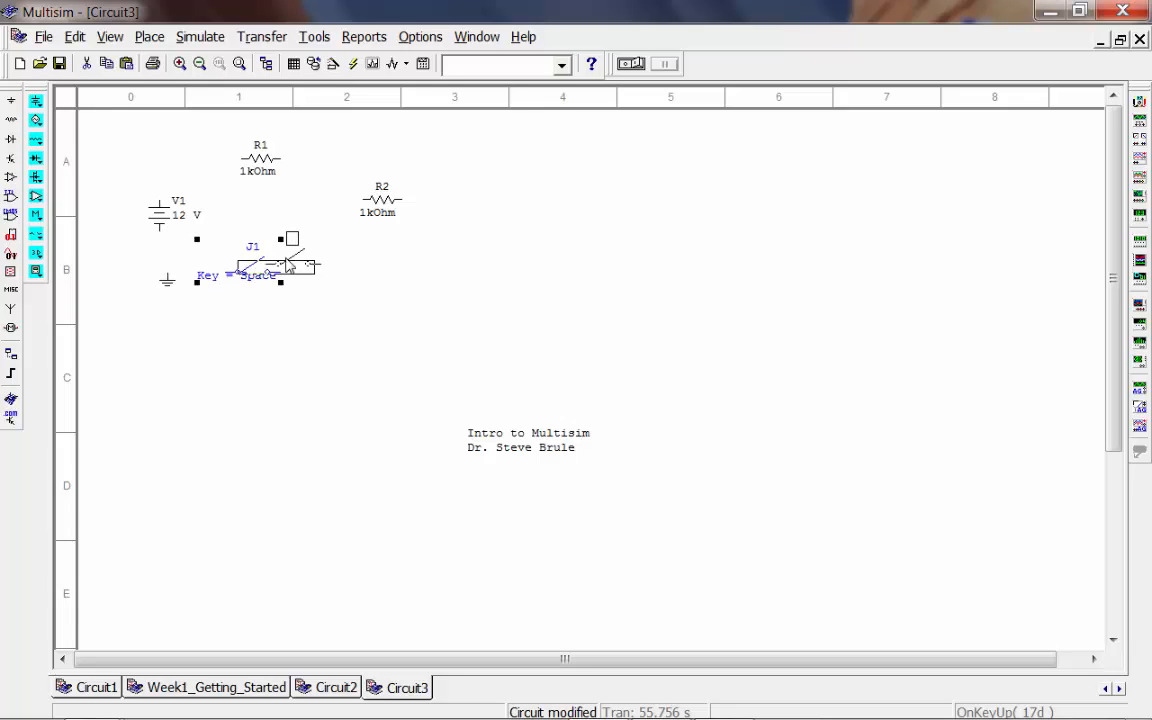
key("space")
key("space")
key("space")
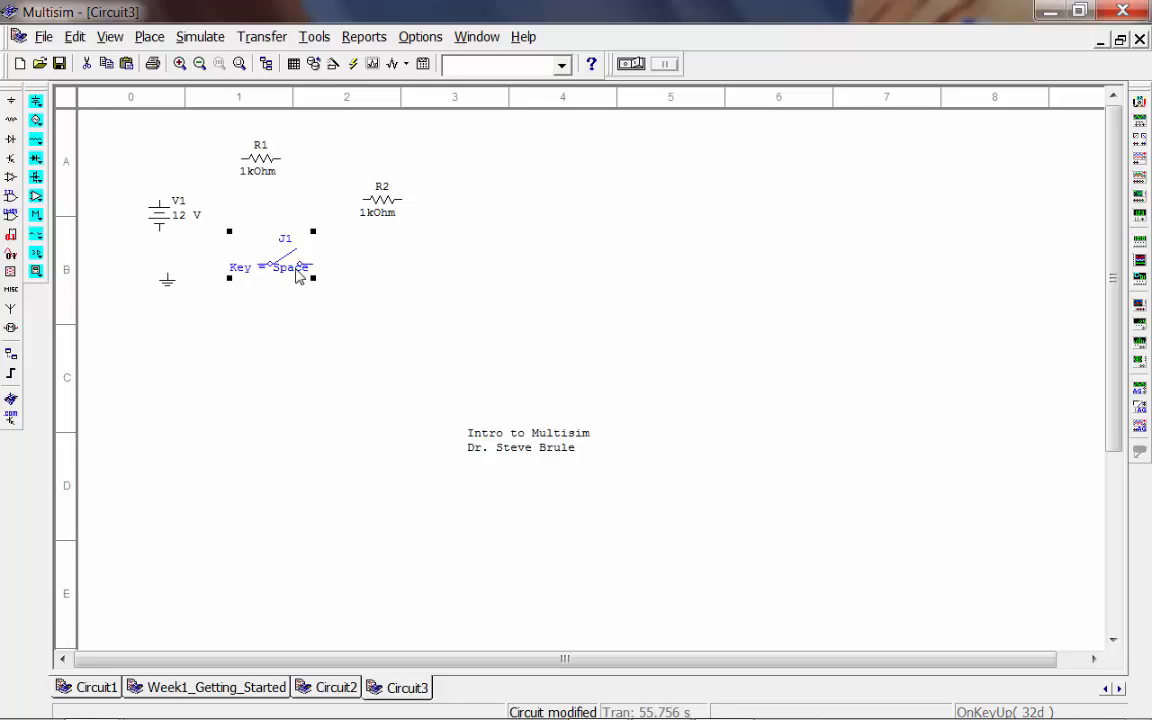
key("space")
key("space")
key("space")
Set the switch slightly lower with its "Key = Space" label directly beneath it, and align the ground symbol under the DC source
left_click(250, 368)
left_click(265, 278)
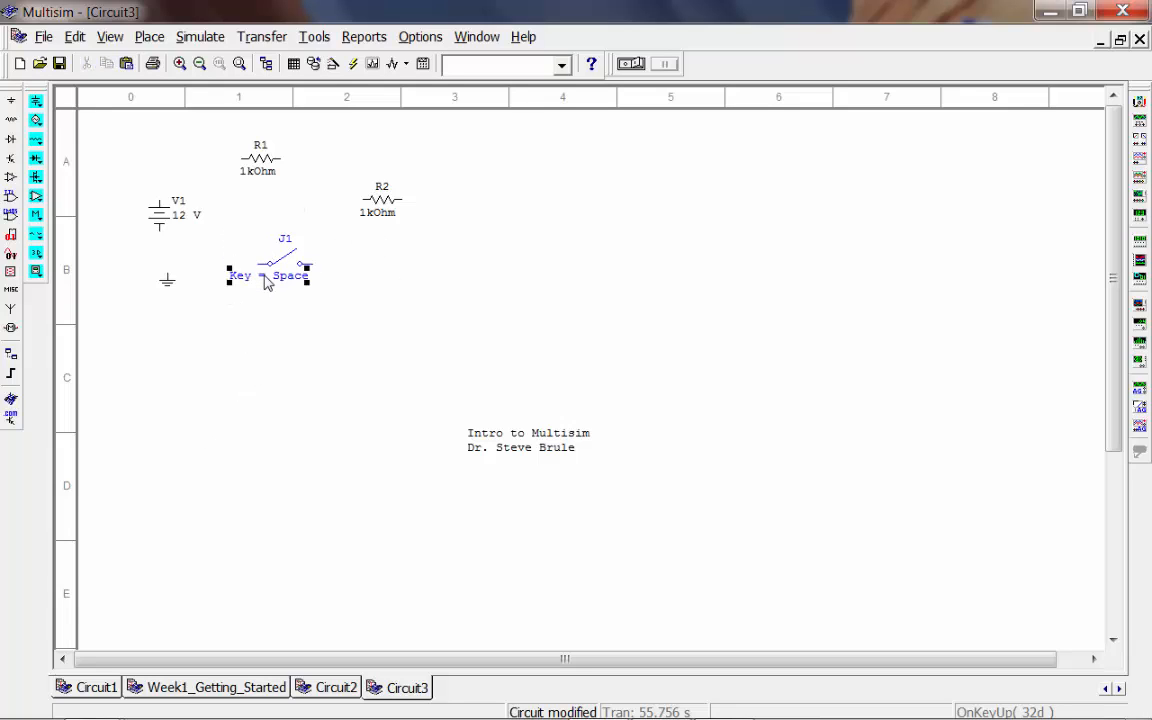
mouse_move(265, 278)
left_mouse_down()
mouse_move(265, 260)
mouse_move(269, 276)
left_mouse_up()
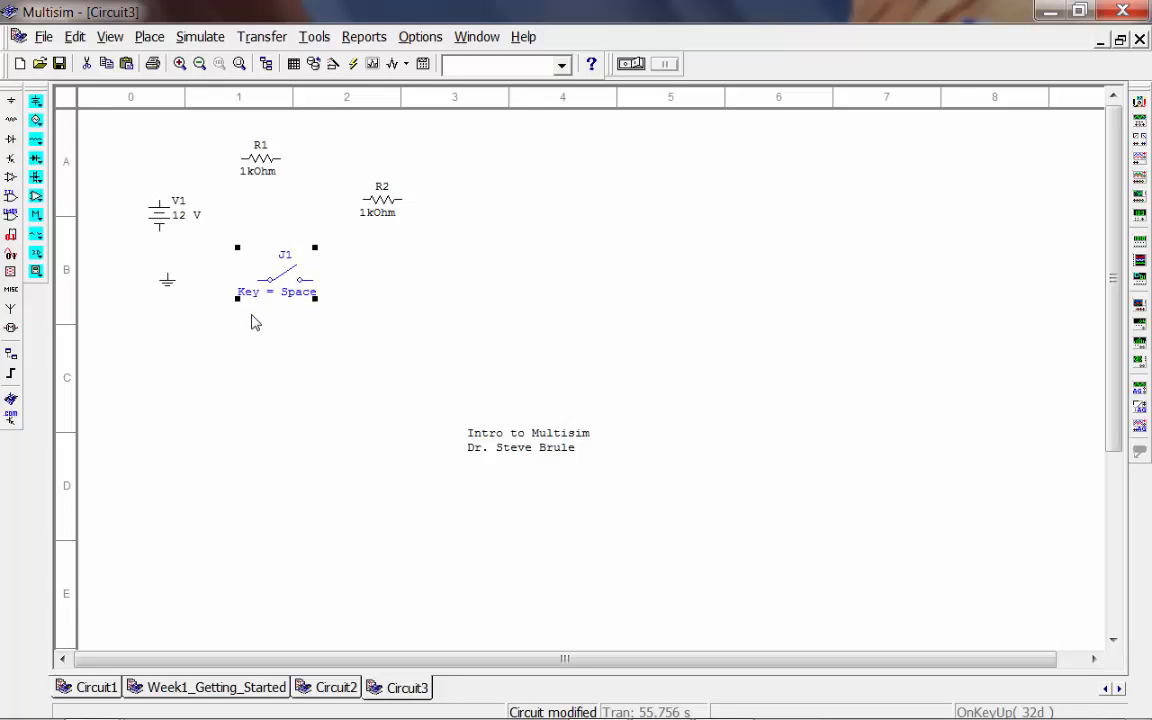
left_click(170, 284)
left_click_drag(170, 283, 166, 298)
Rotate resistor R2 90 degrees clockwise and nudge it slightly right and up
left_click(381, 203)
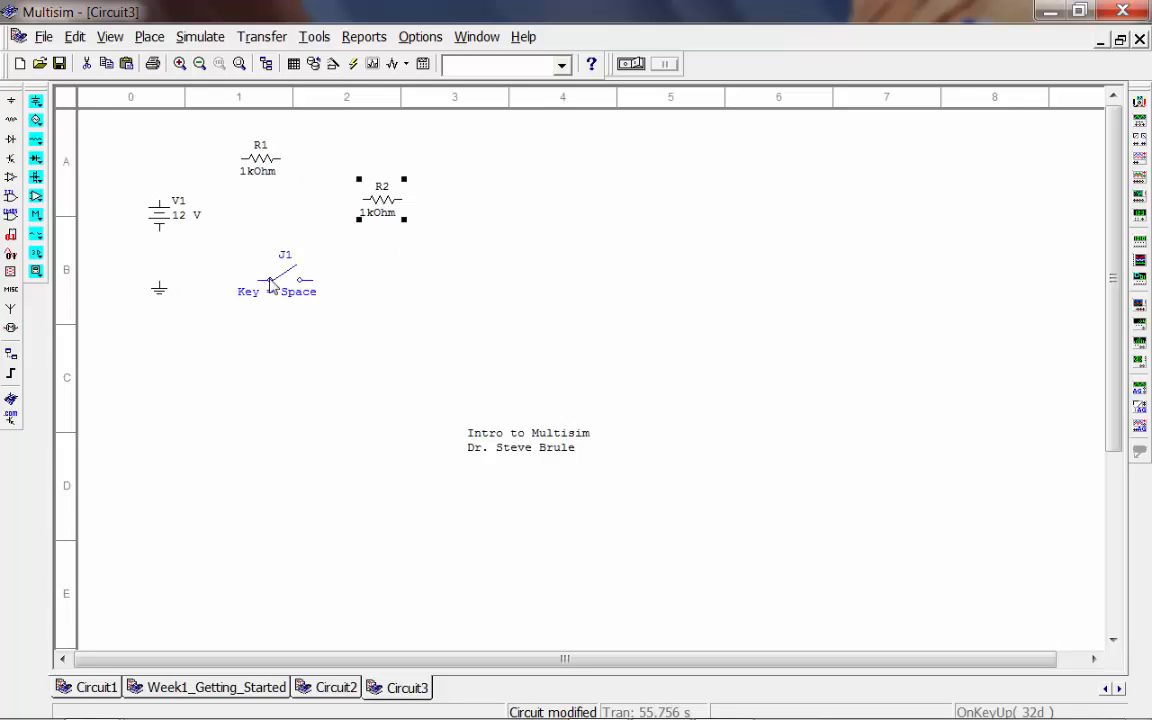
key("ctrl+r")
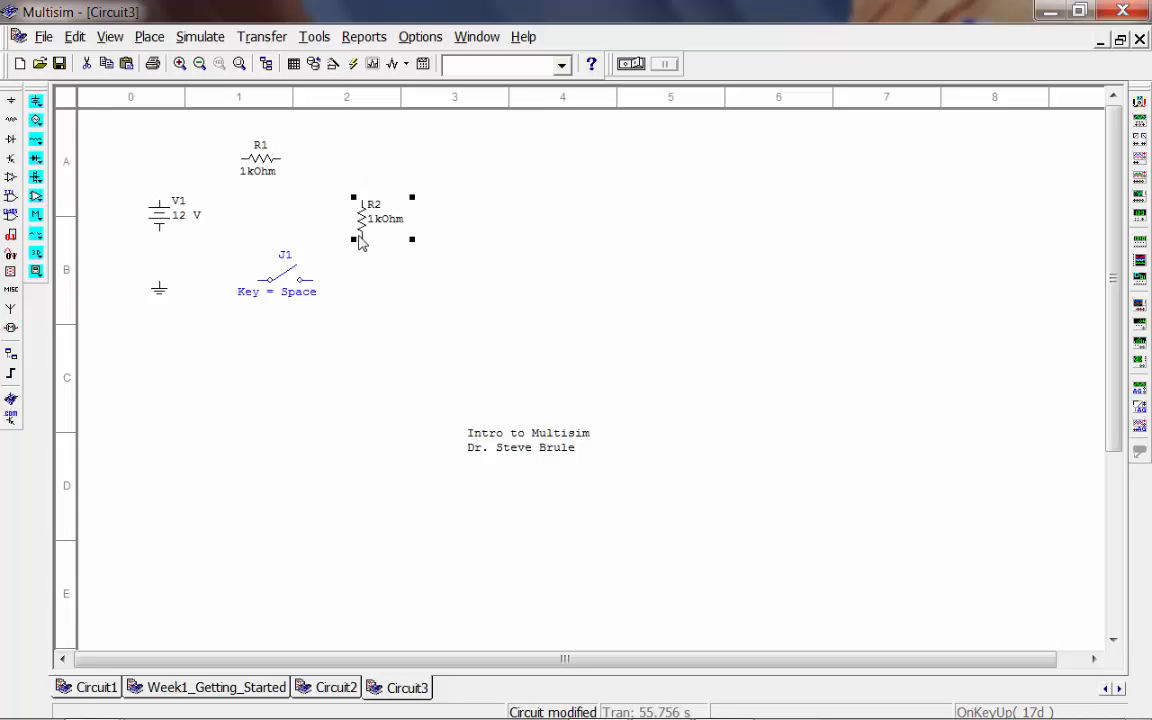
left_click_drag(360, 236, 371, 218)
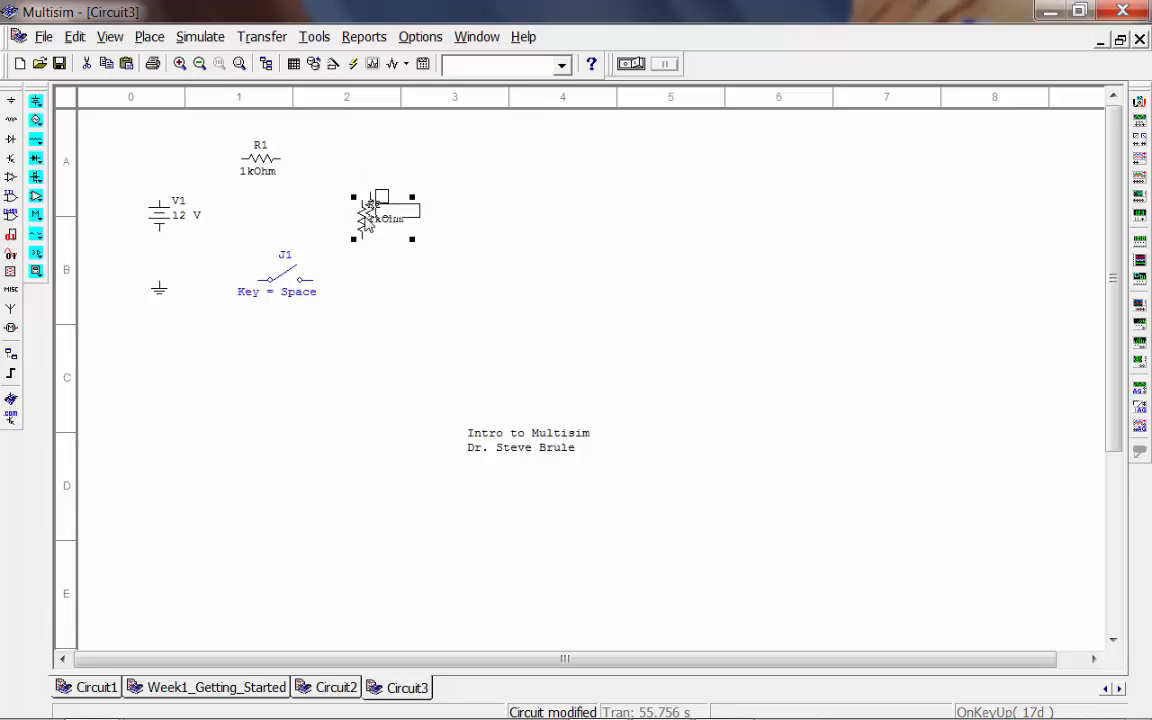
Wire the DC source's lower terminal to ground, its upper terminal to R1, and R1's other end to the top of R2
left_click(160, 242)
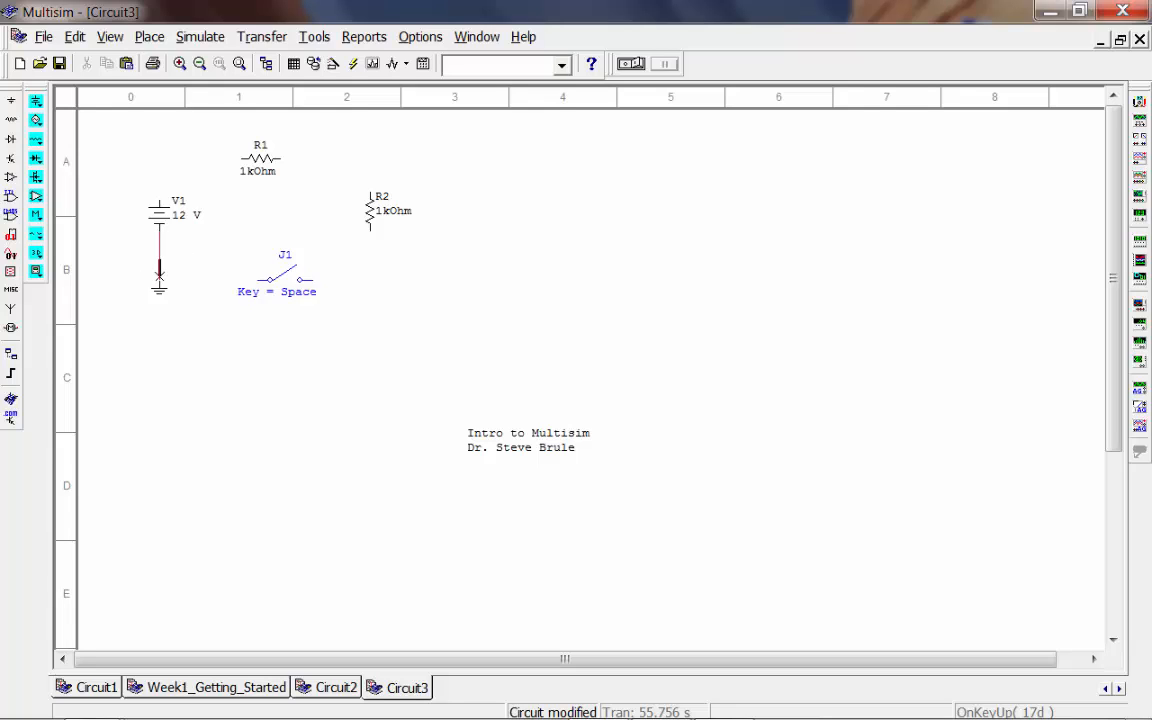
left_click(159, 272)
left_click(238, 158)
left_click(282, 157)
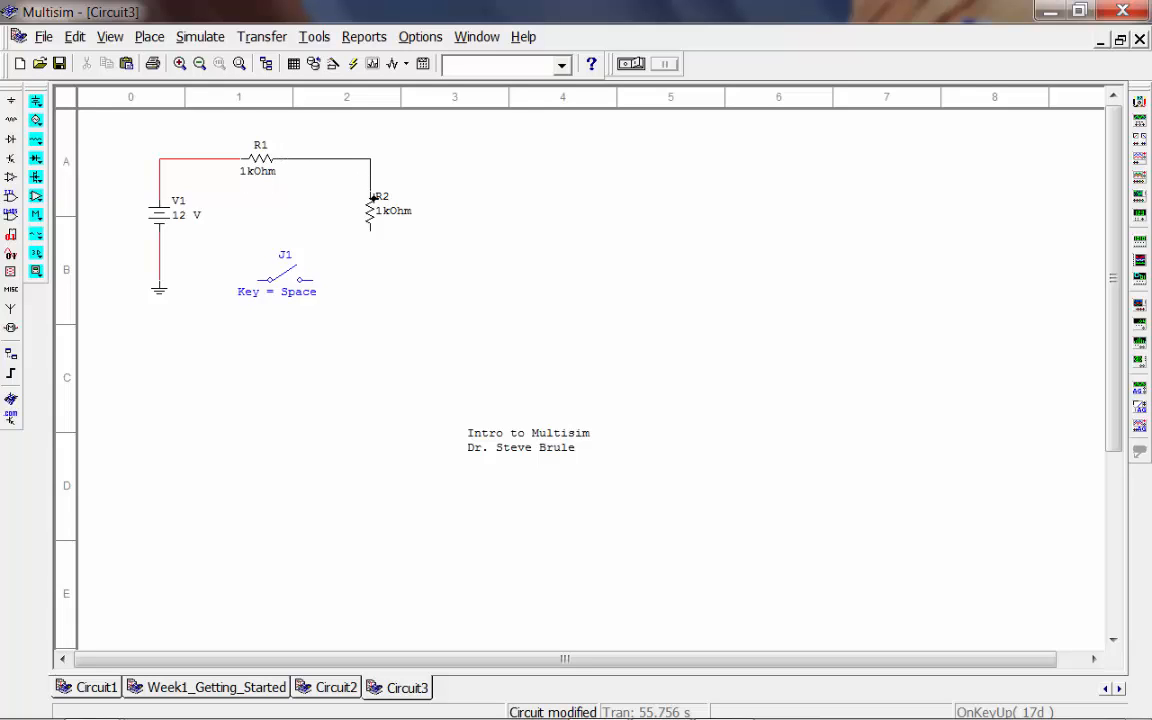
left_click(371, 198)
Wire R2's lower end to the switch, and the switch's other end to the wire just above the ground symbol
left_click(312, 281)
left_click(161, 277)
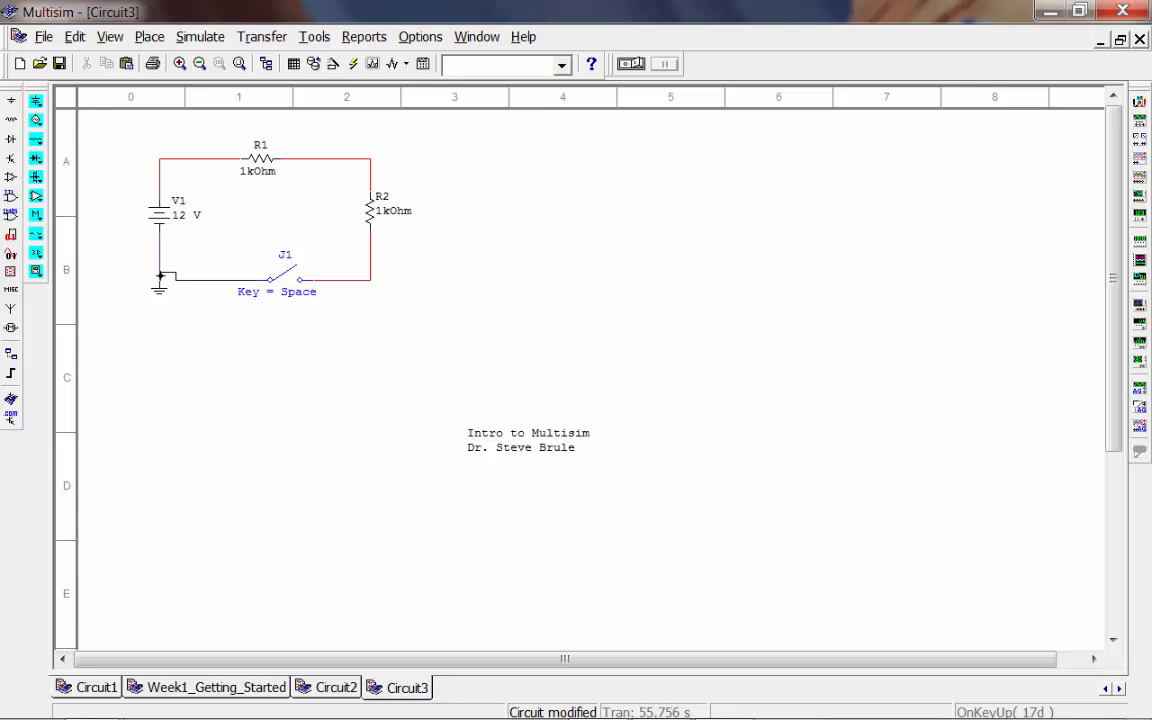
left_click(160, 275)
Lower the wires on both sides of the switch and move the switch down in line with them to make the loop taller
left_click_drag(356, 283, 363, 372)
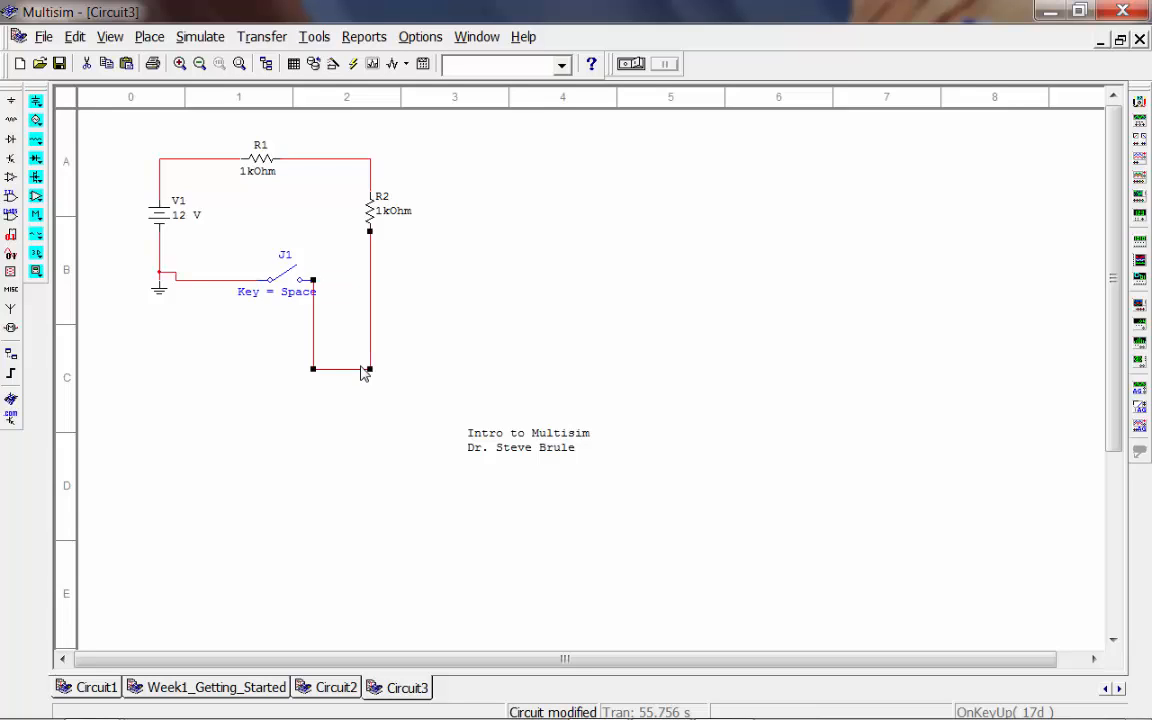
left_click_drag(240, 280, 224, 370)
left_click_drag(306, 291, 307, 377)
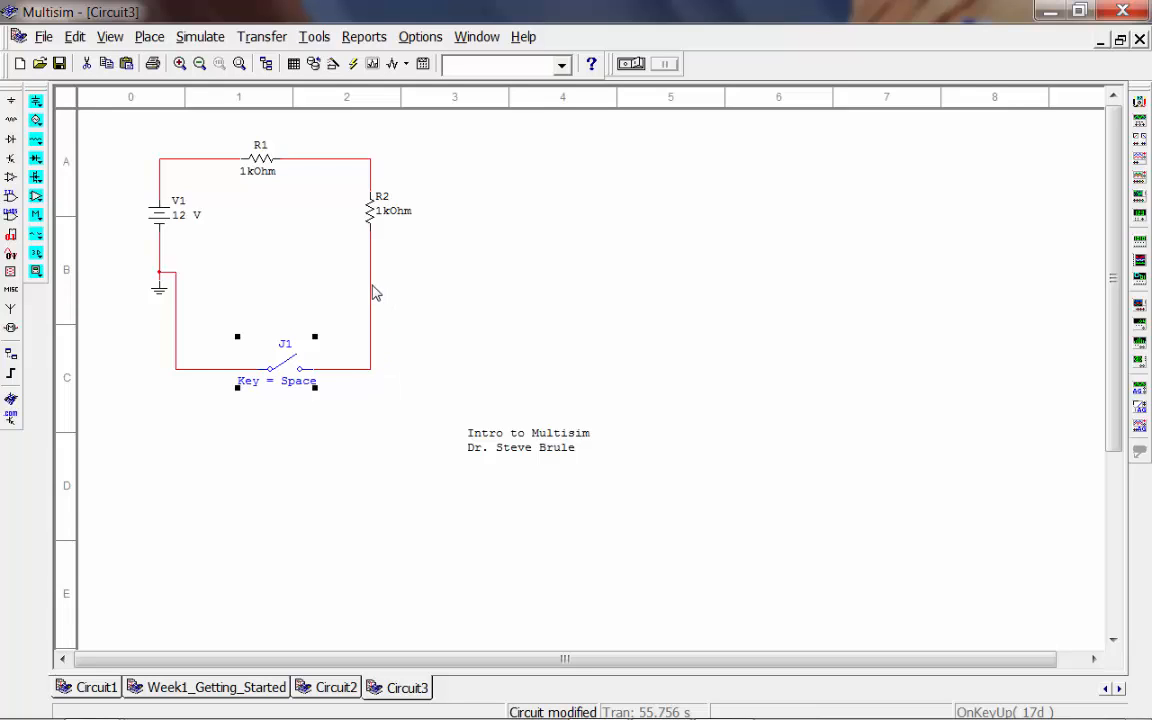
Widen the loop by moving the wire below R2 and R2 itself well to the right, and shift R1 right along the upper wire
left_click_drag(370, 293, 548, 300)
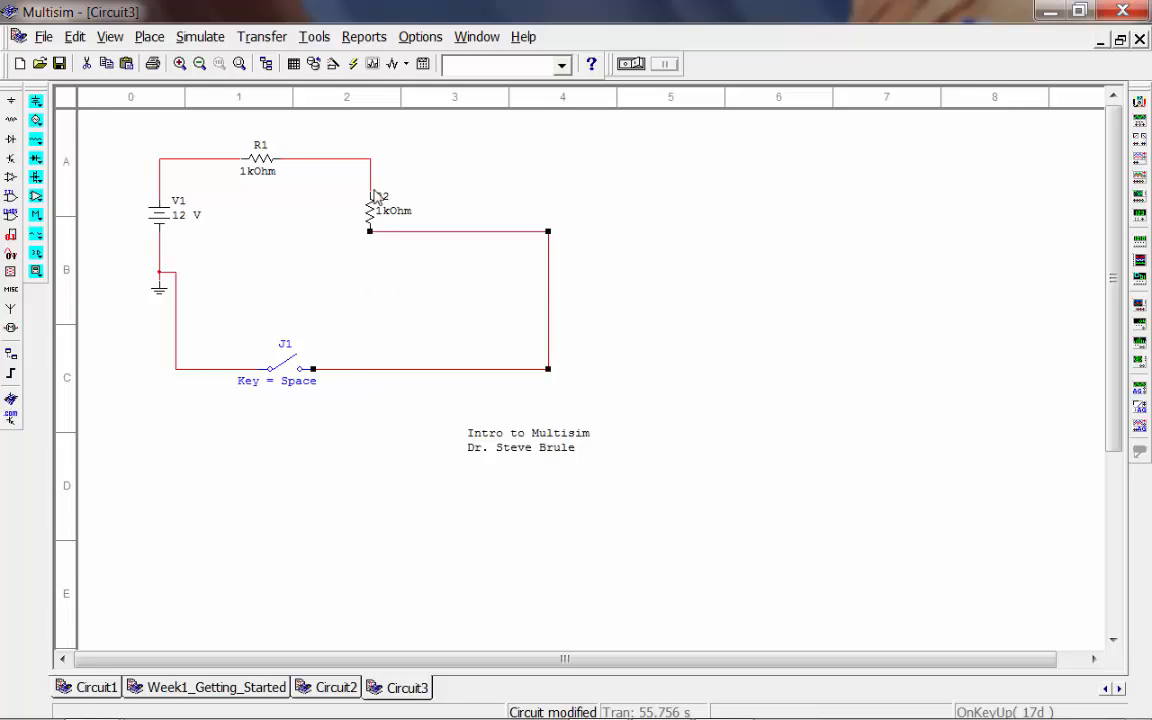
left_click_drag(374, 206, 547, 209)
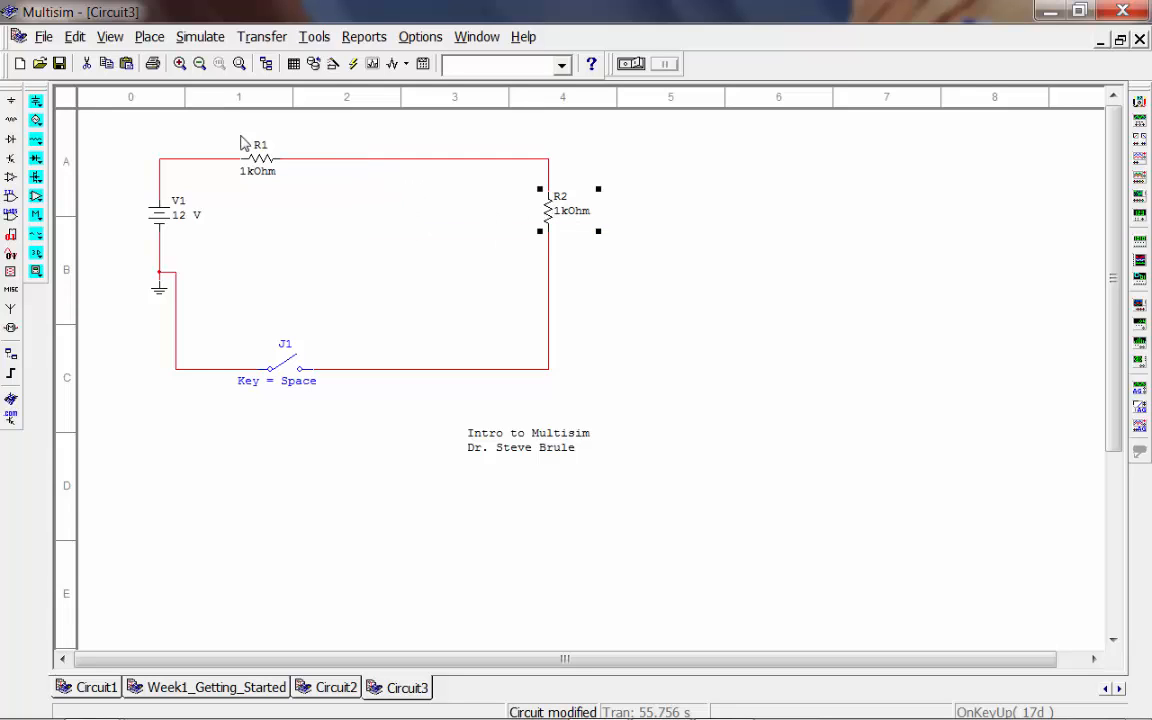
left_click_drag(263, 156, 360, 156)
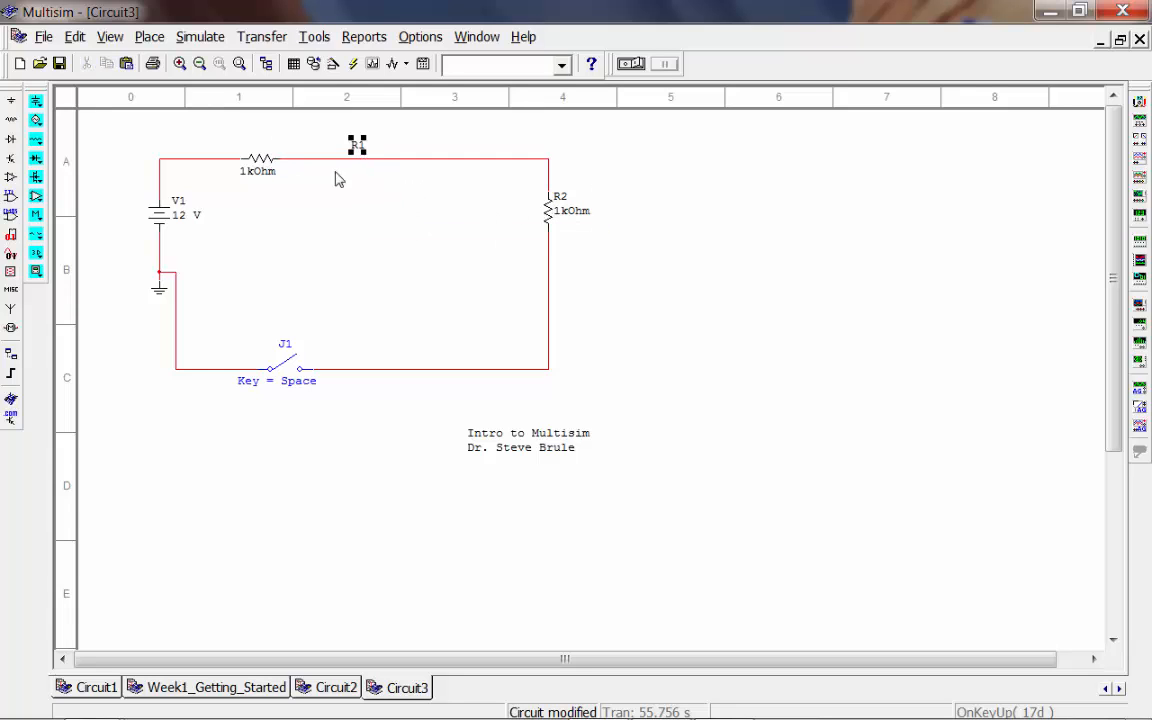
key("ctrl+z")
left_click_drag(262, 159, 368, 160)
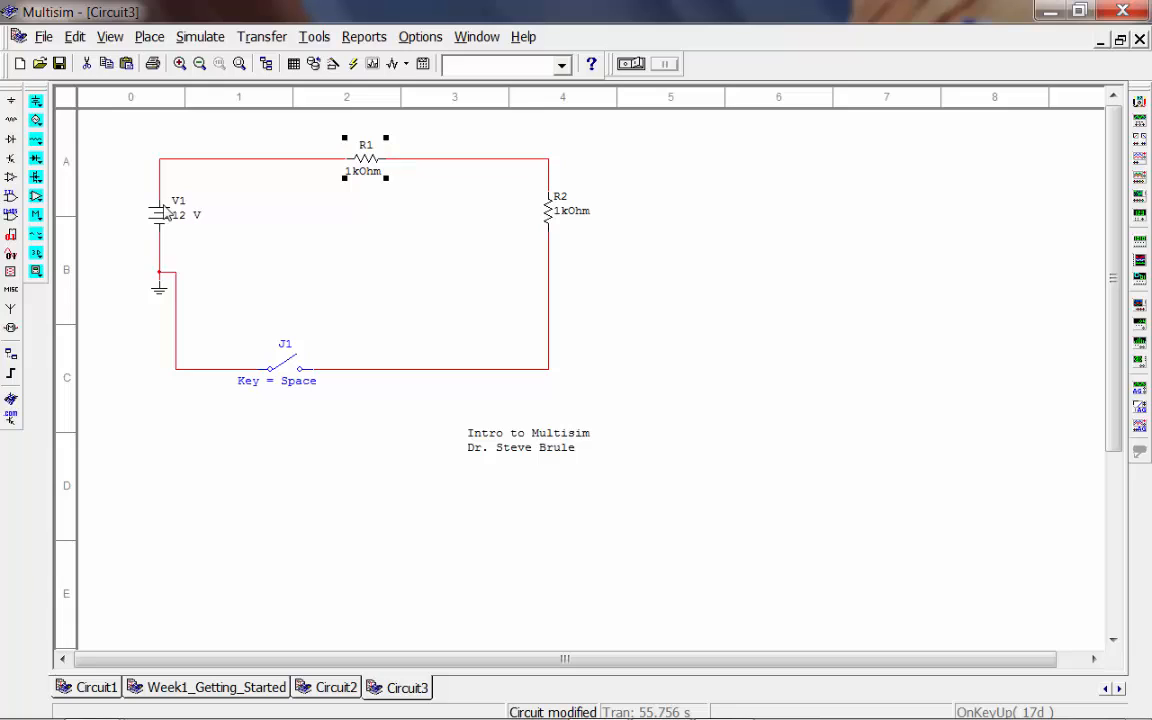
Try toggling switch J1 with the simulation off, and briefly run and stop the simulation
left_click(284, 376)
key("space")
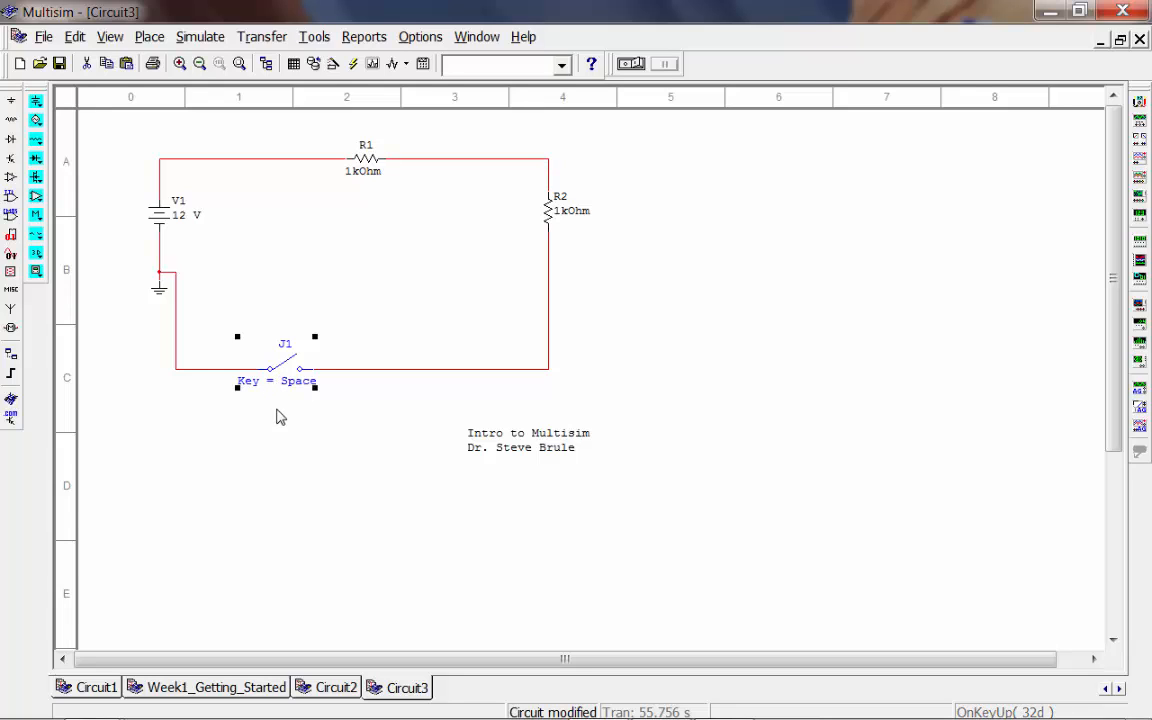
left_click(339, 440)
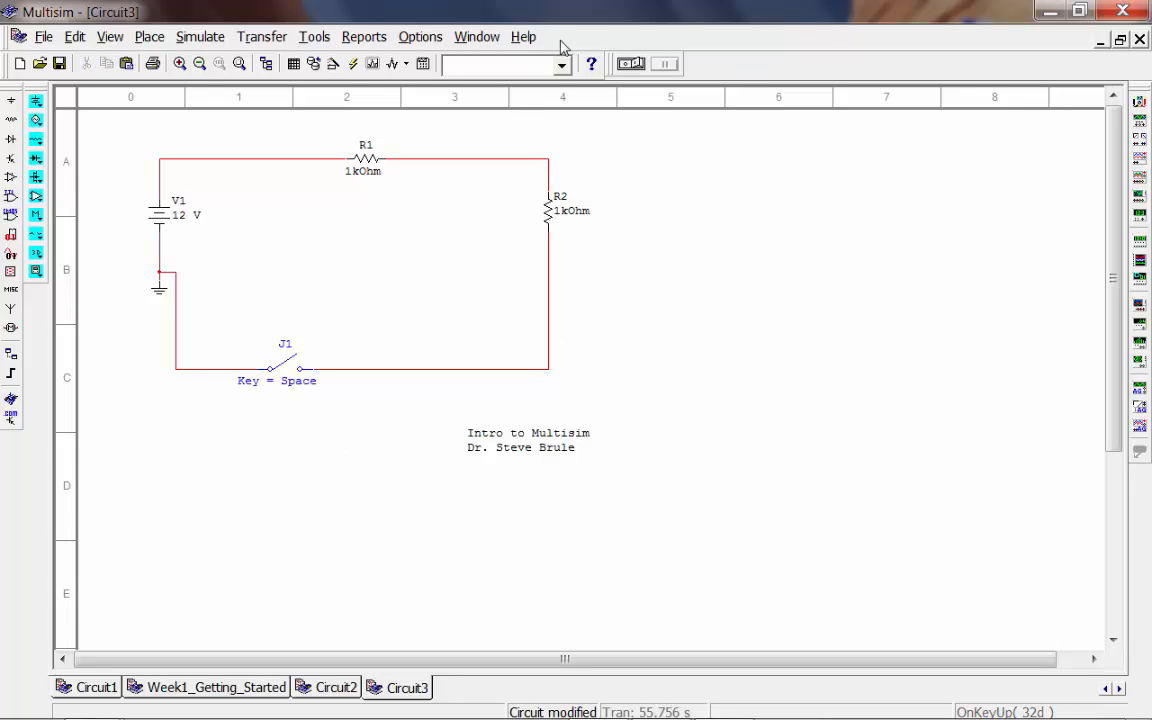
left_click(626, 64)
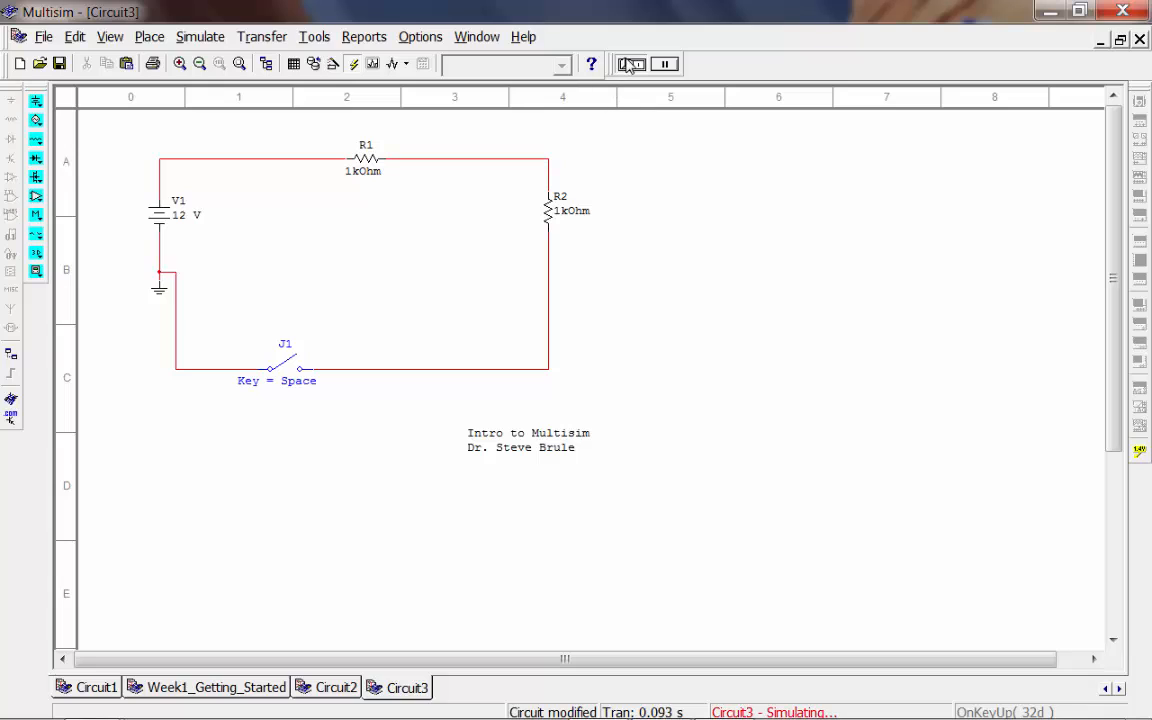
left_click(626, 64)
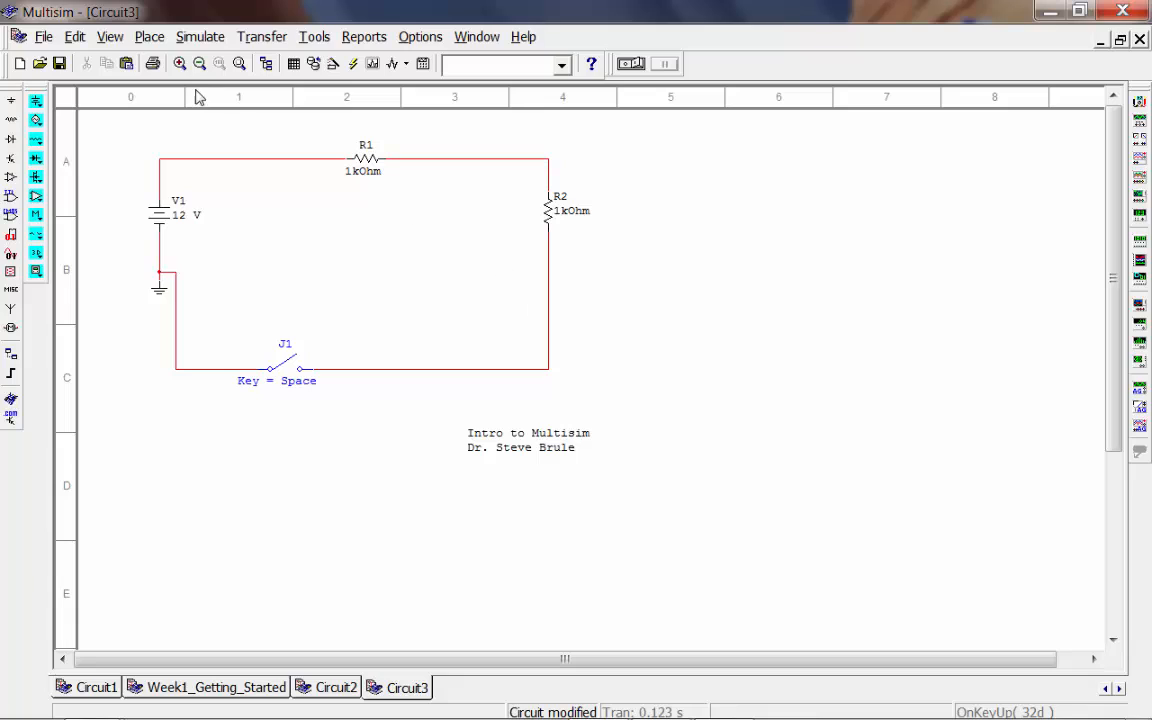
Place a VOLTMETER_H from the Indicators group in the empty area to the right of R2
left_click(146, 40)
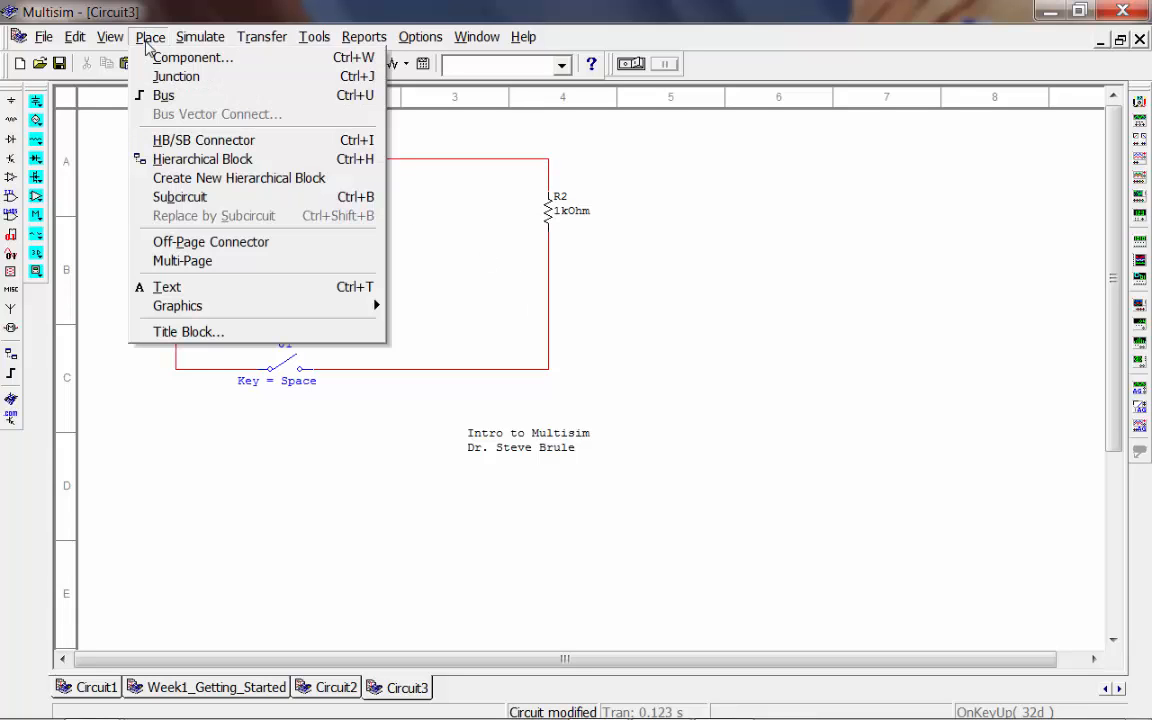
left_click(158, 59)
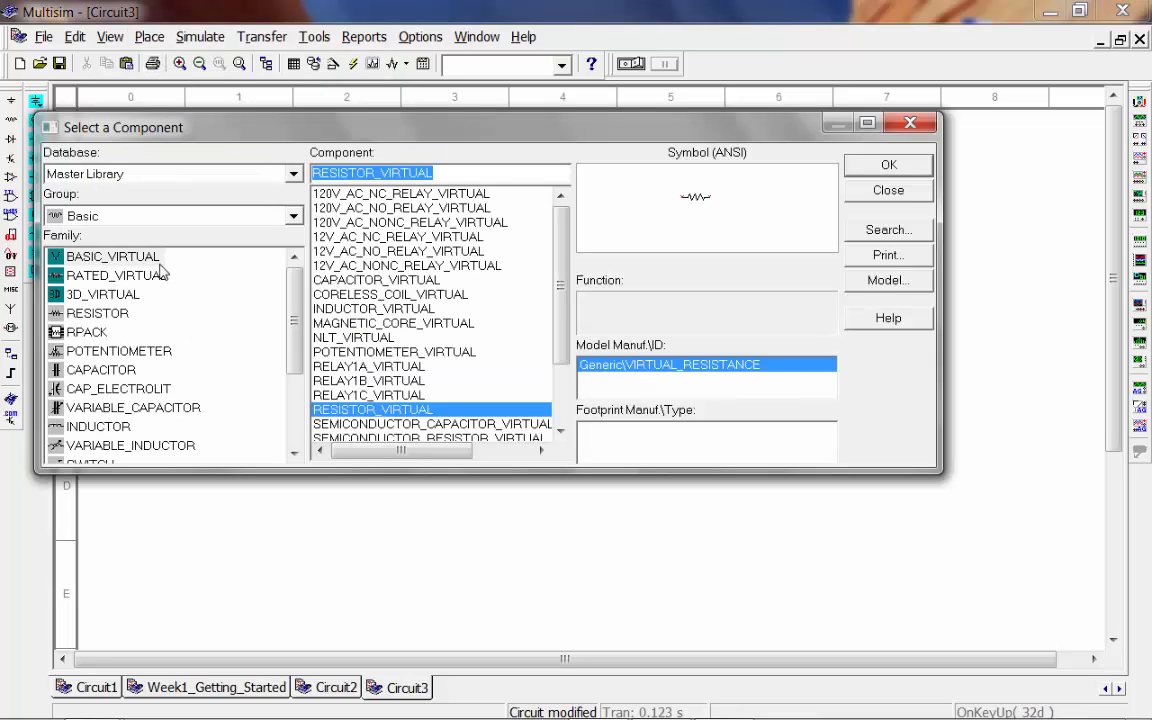
left_click(148, 217)
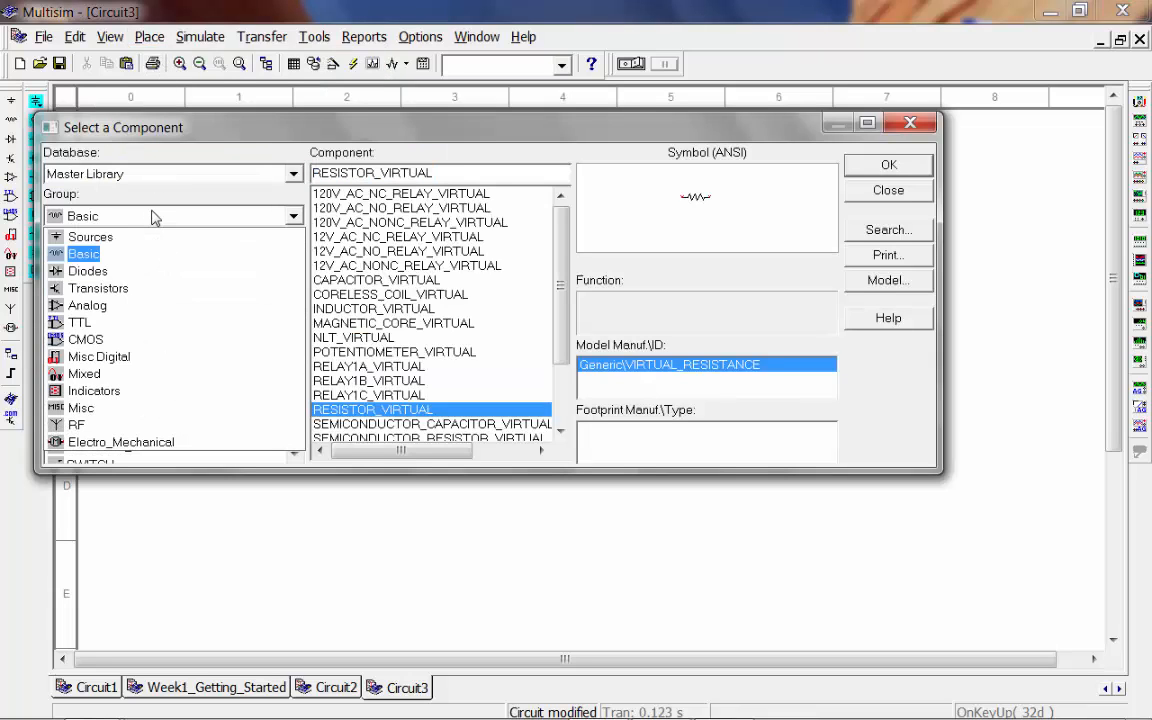
left_click(141, 391)
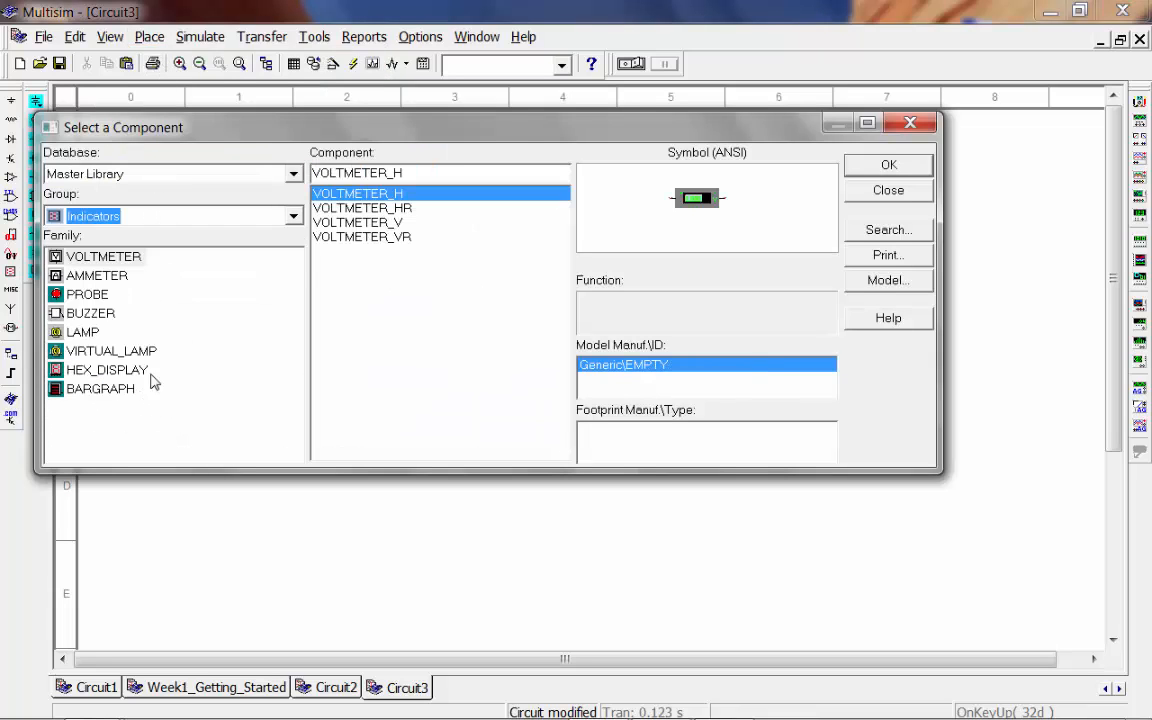
left_click(396, 196)
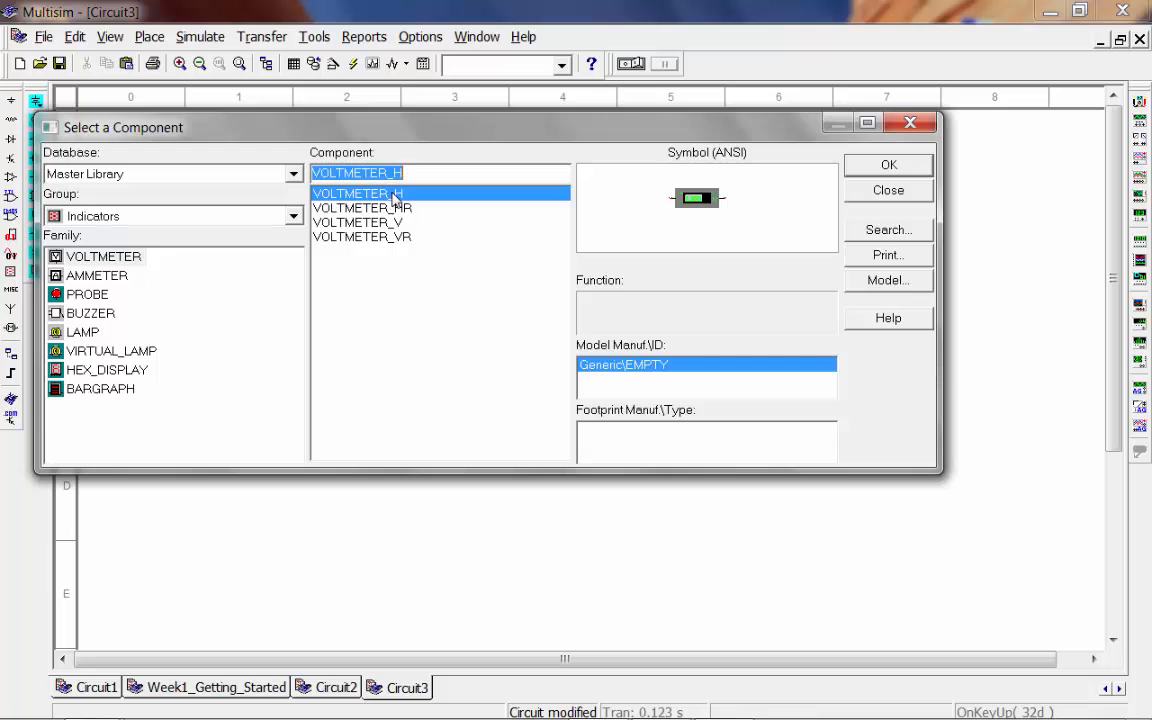
left_click(888, 166)
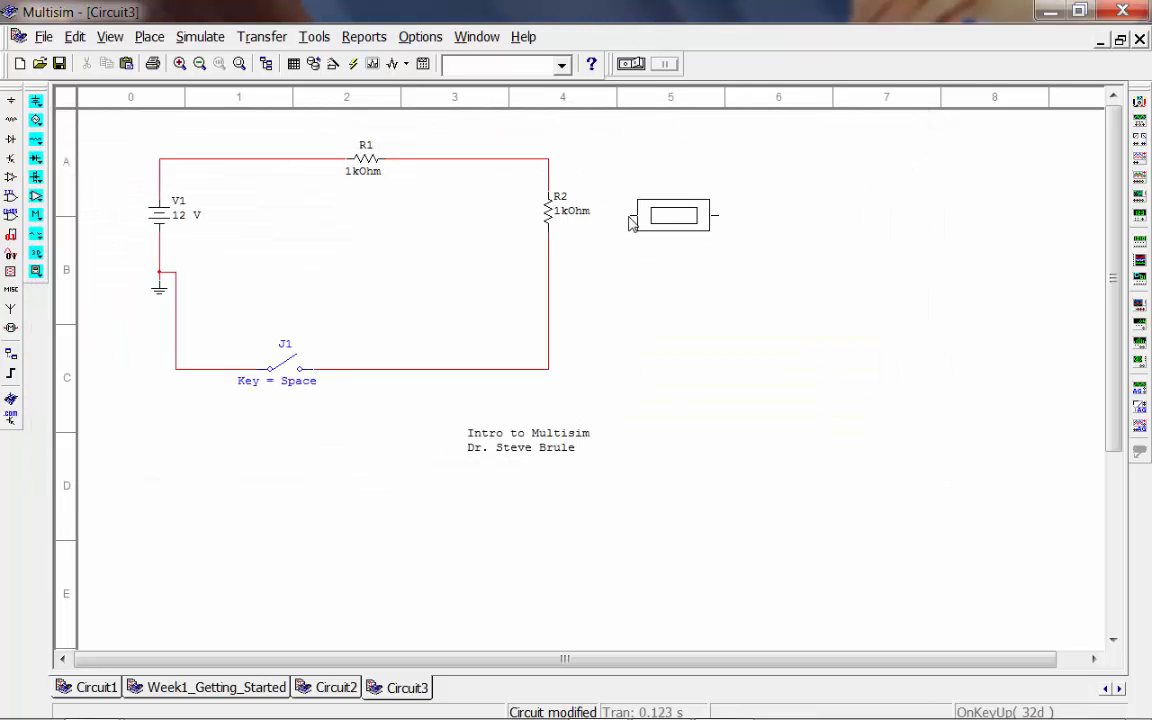
left_click(630, 221)
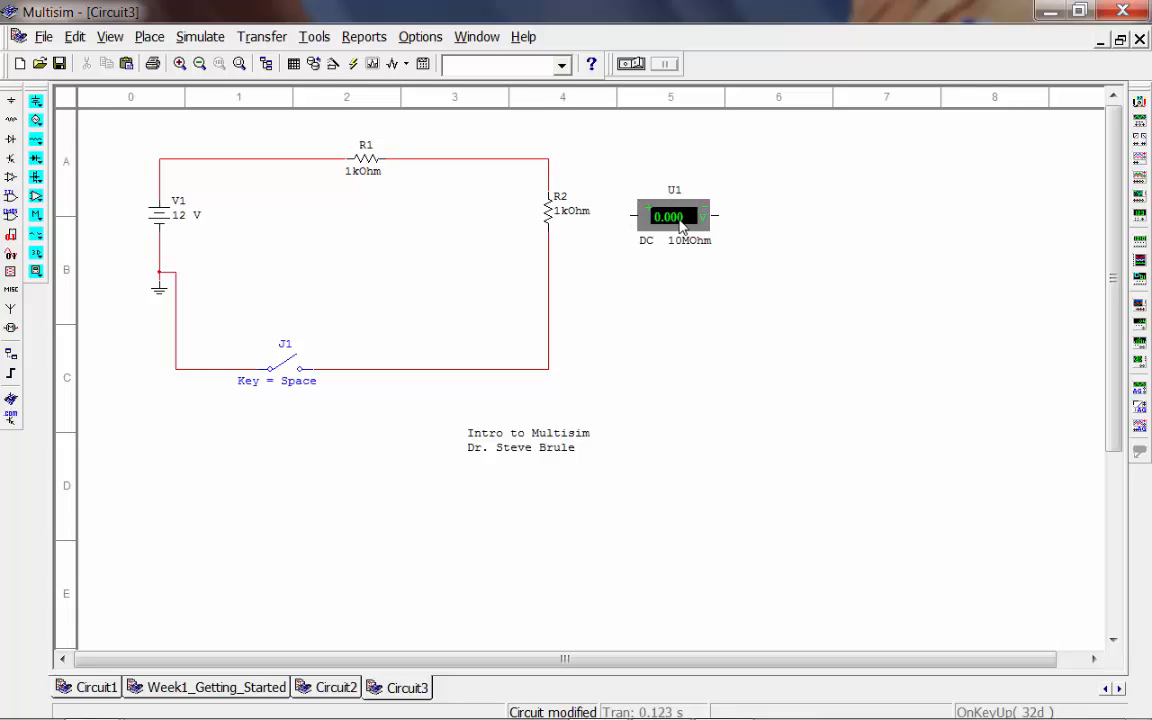
Rotate the voltmeter 90 degrees clockwise and move it up and right so it sits level with R2
left_click(680, 226)
key("ctrl+r")
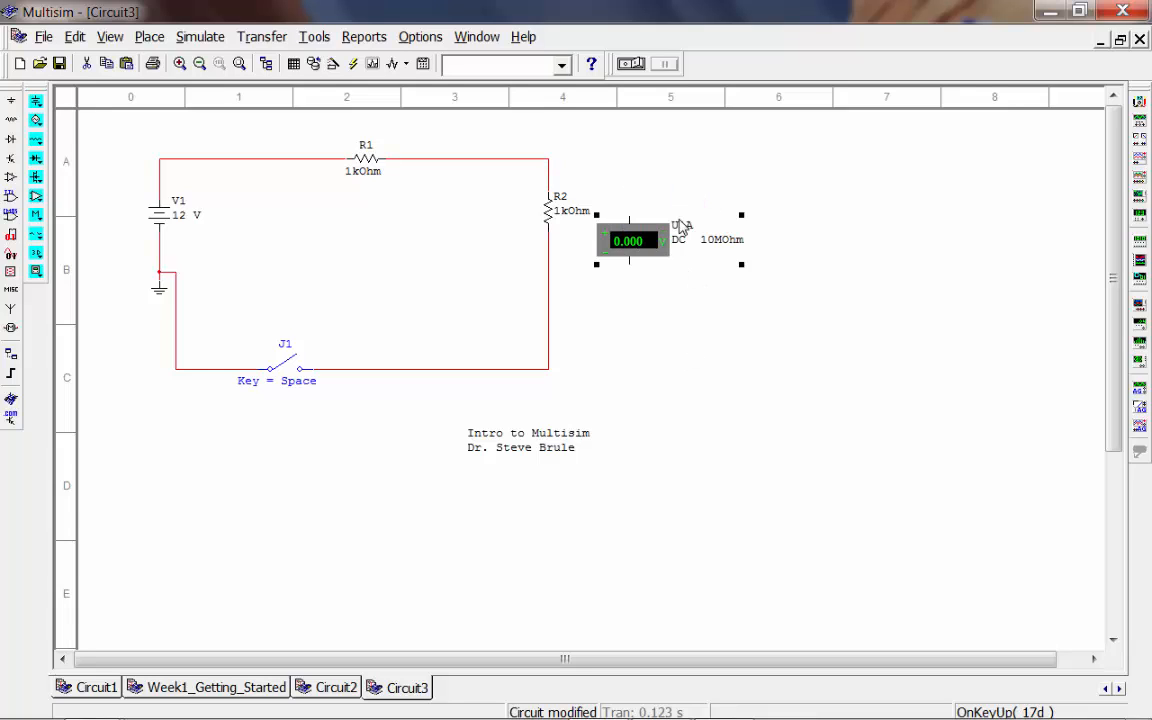
left_click_drag(680, 226, 706, 234)
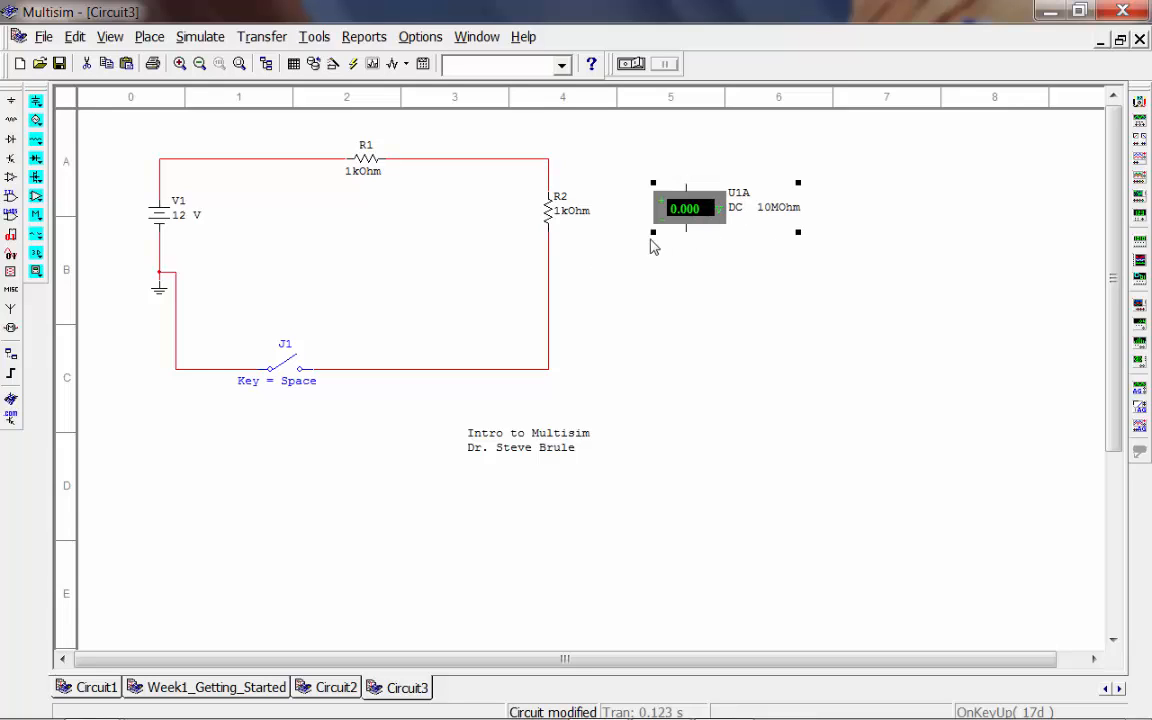
Wire the voltmeter in parallel with R2, its upper terminal to the wire corner above R2 and its lower terminal to the loop's lower-right corner
left_click(548, 162)
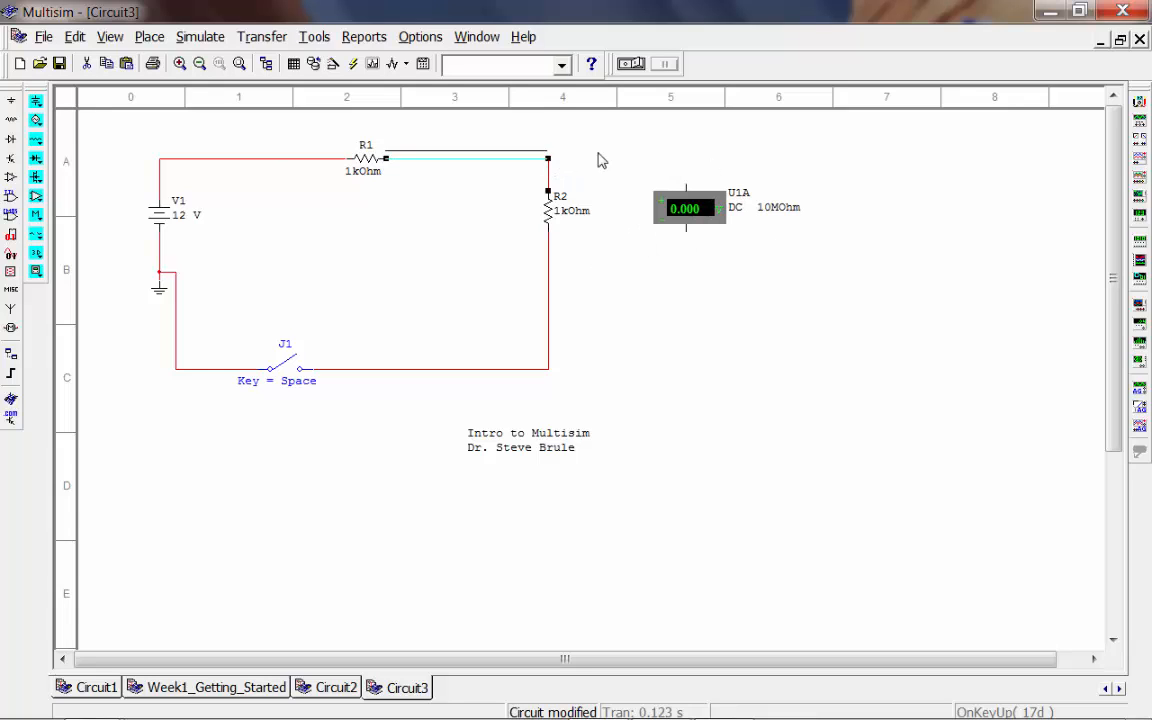
left_click(687, 183)
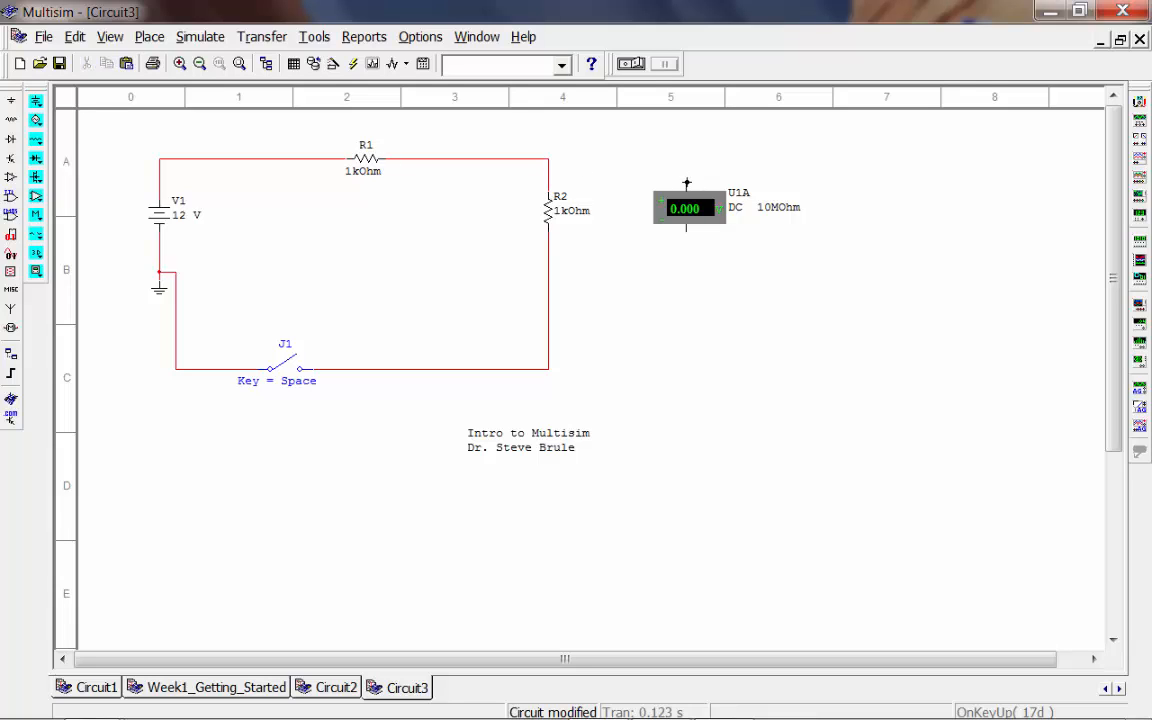
left_click(549, 158)
left_click(550, 366)
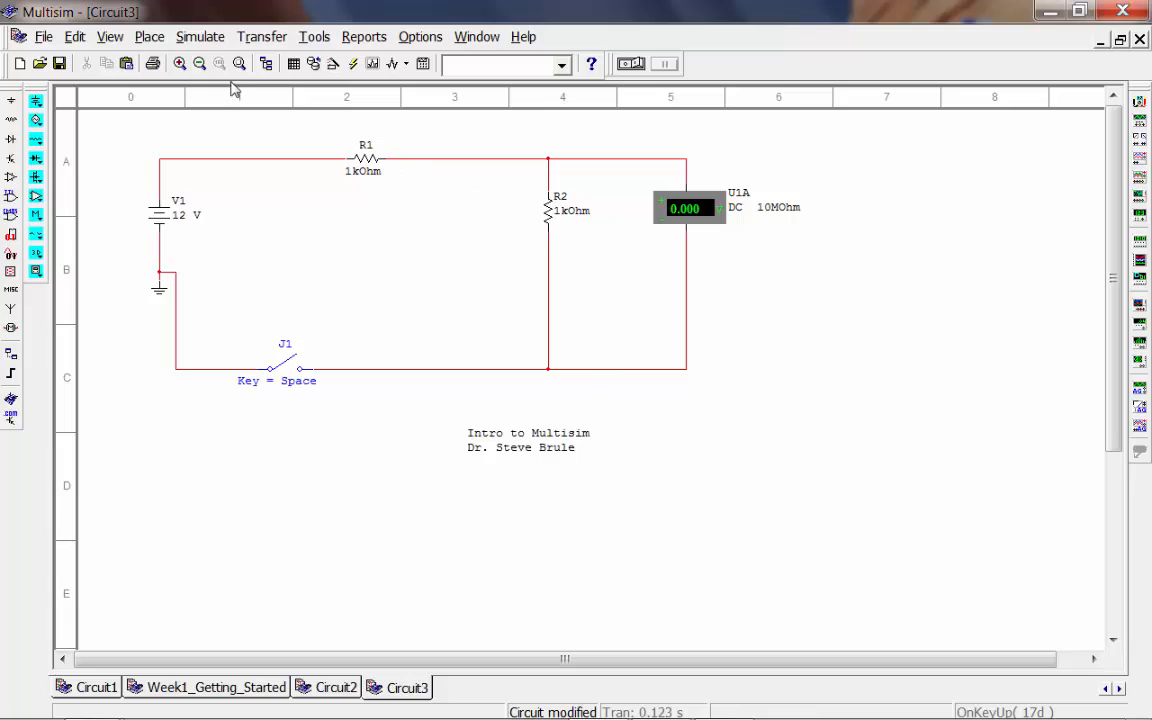
Place an AMMETER_H from the Indicators group's AMMETER family between the wire below R2 and the voltmeter branch
left_click(150, 37)
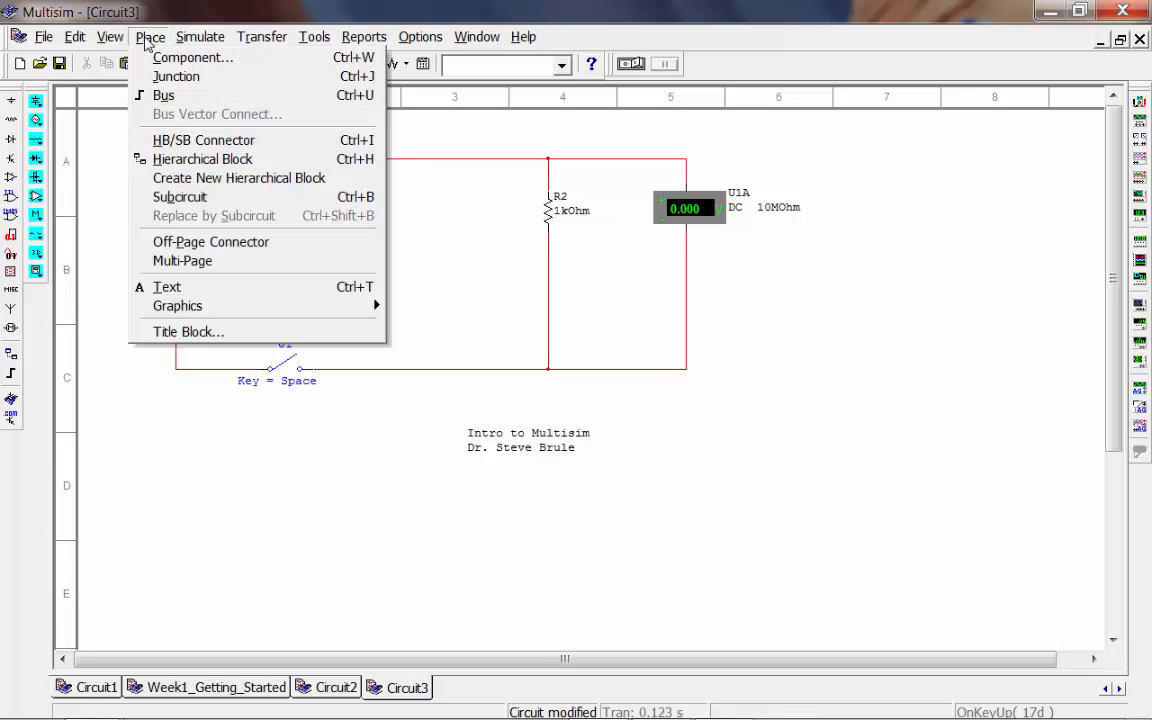
left_click(157, 58)
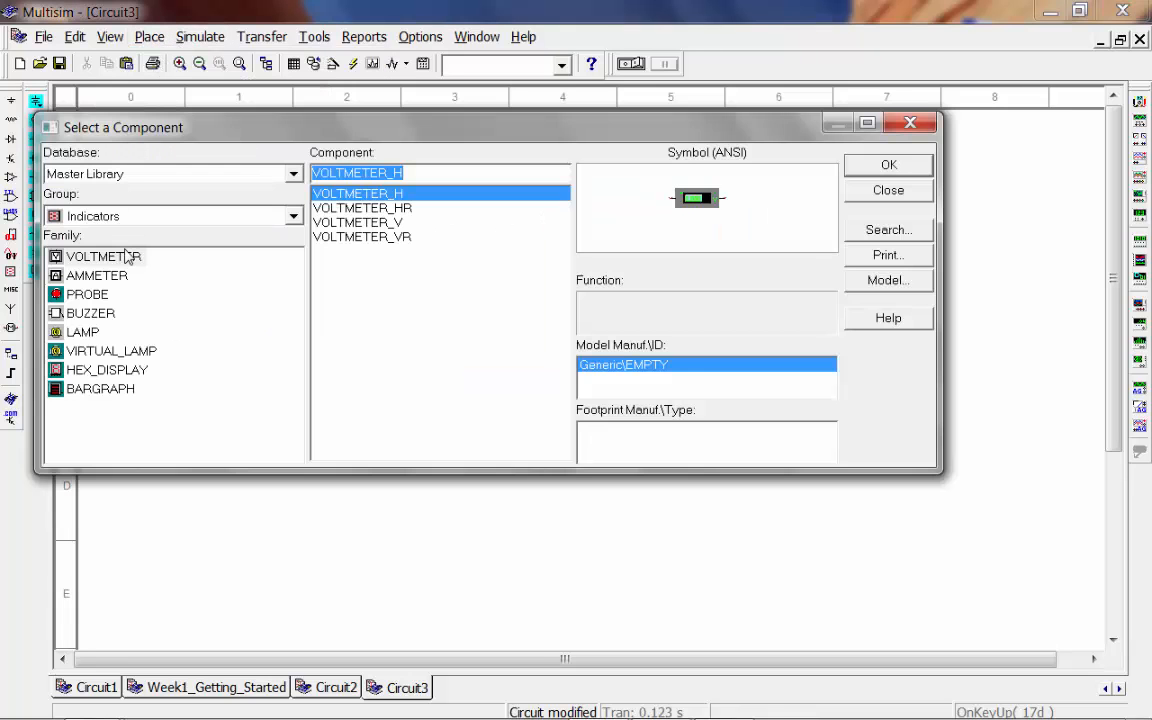
left_click(97, 277)
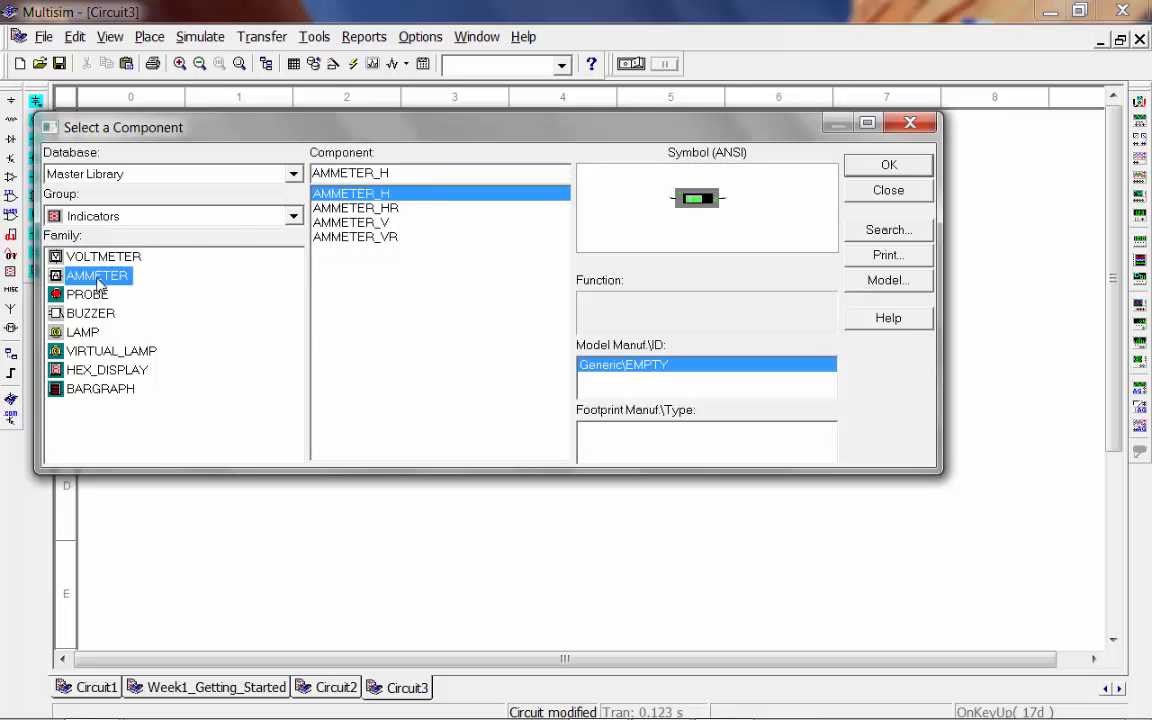
left_click(889, 166)
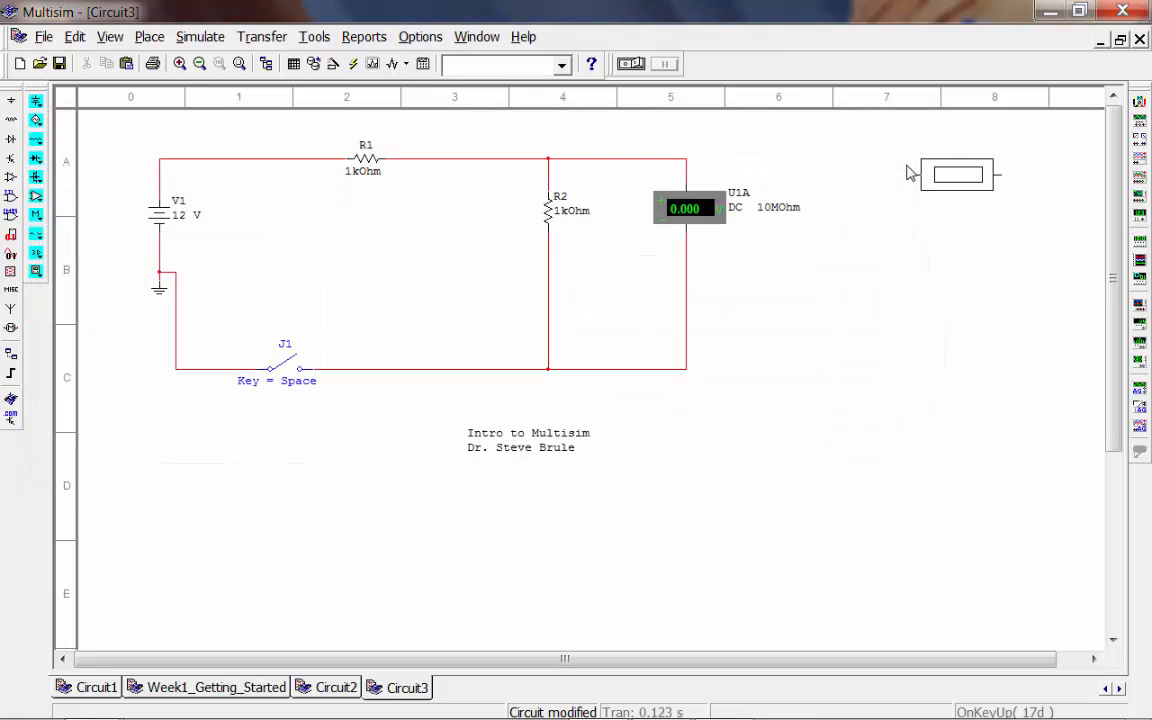
left_click(561, 310)
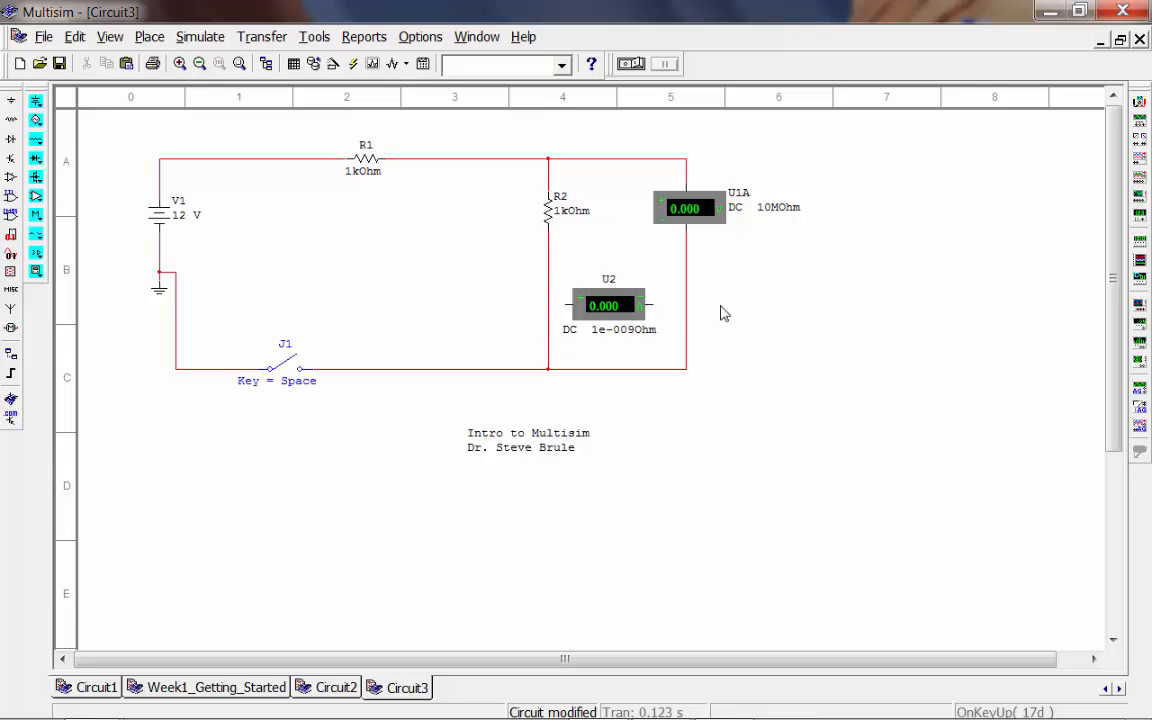
Rotate the ammeter 90 degrees clockwise and drop it onto the wire below R2 to insert it in series
left_click(618, 313)
key("ctrl+r")
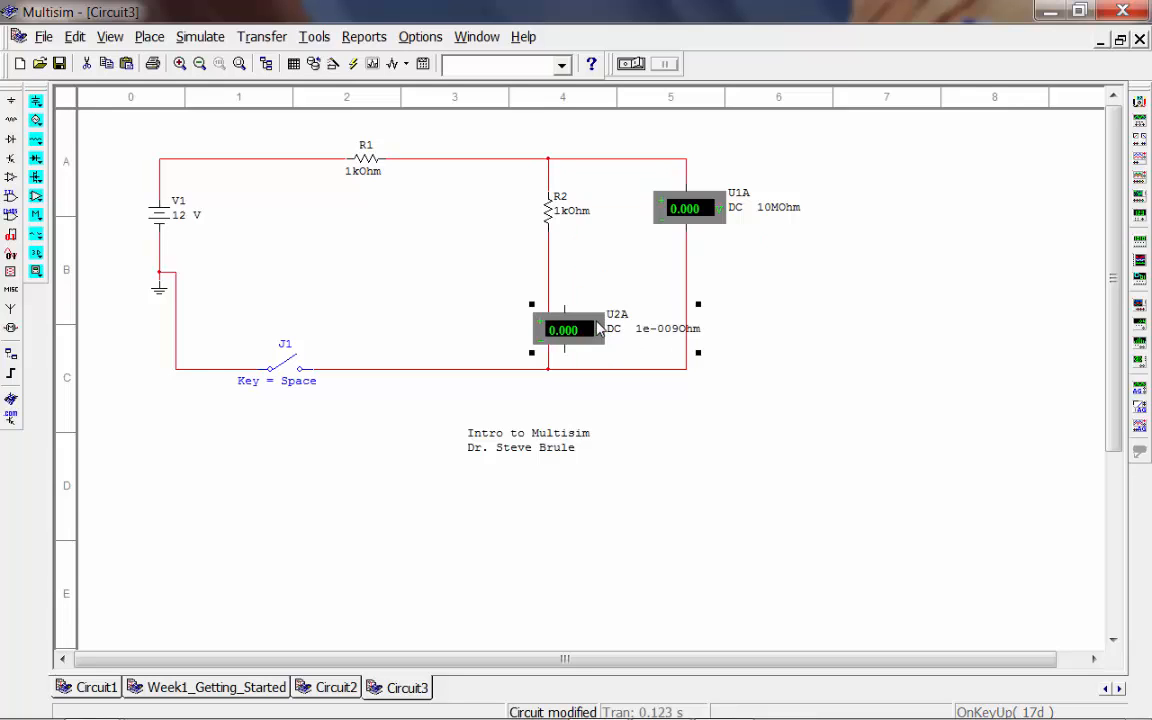
left_click_drag(595, 322, 581, 288)
left_click(707, 460)
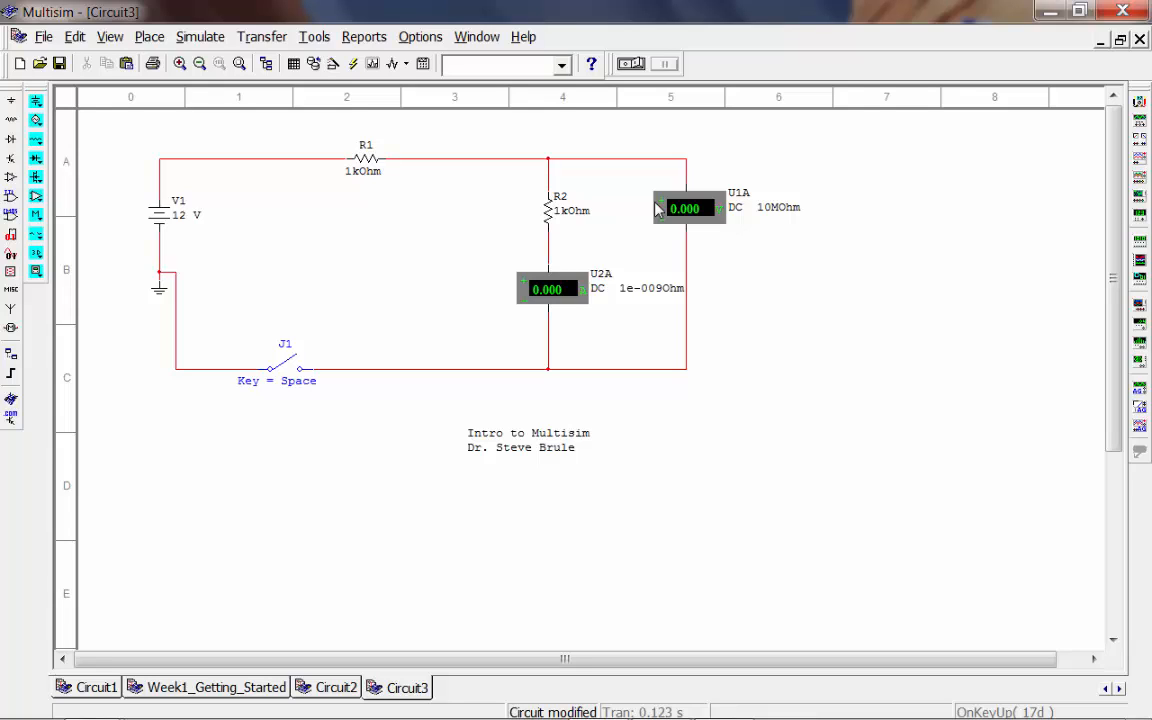
Simulate the circuit with switch J1 open, closed and reopened to compare the voltmeter and ammeter readings, stopping the simulation at the end
left_click(629, 67)
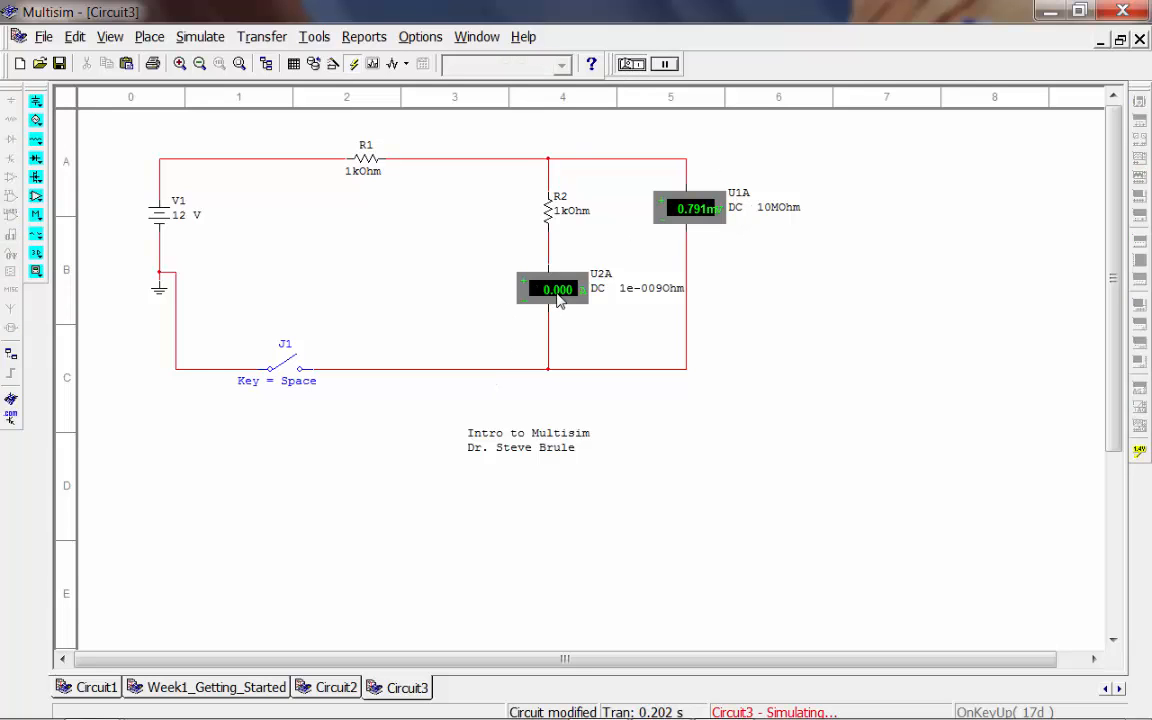
left_click(282, 375)
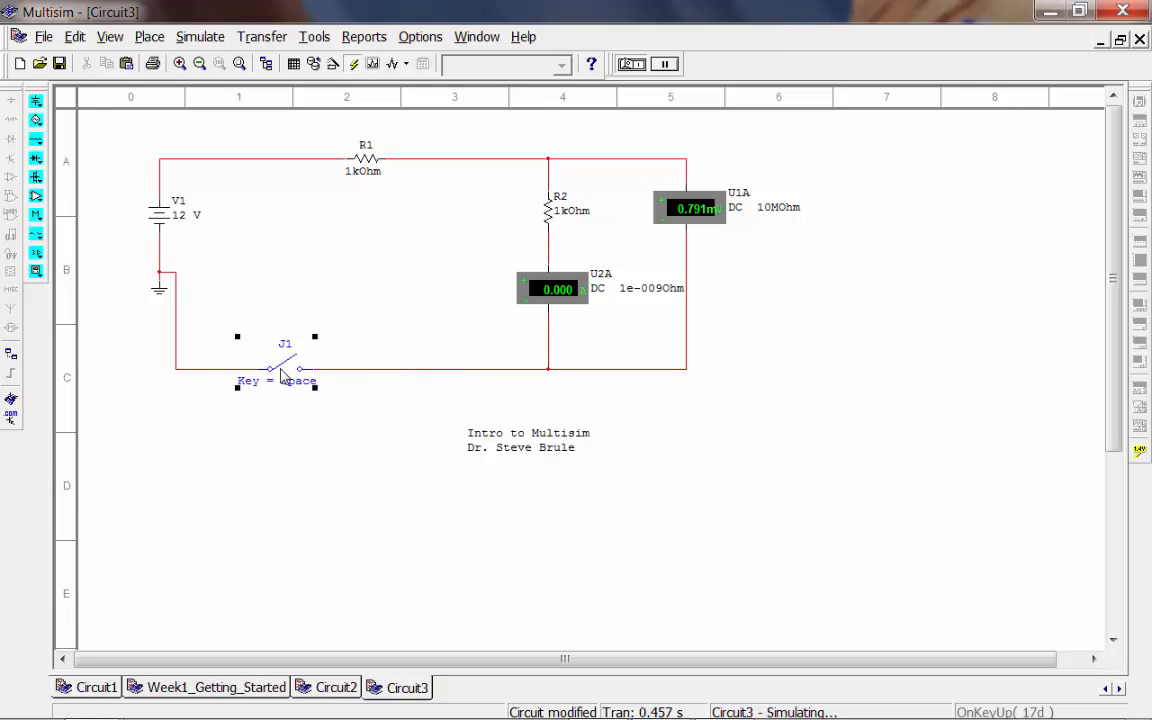
left_click(300, 461)
key("space")
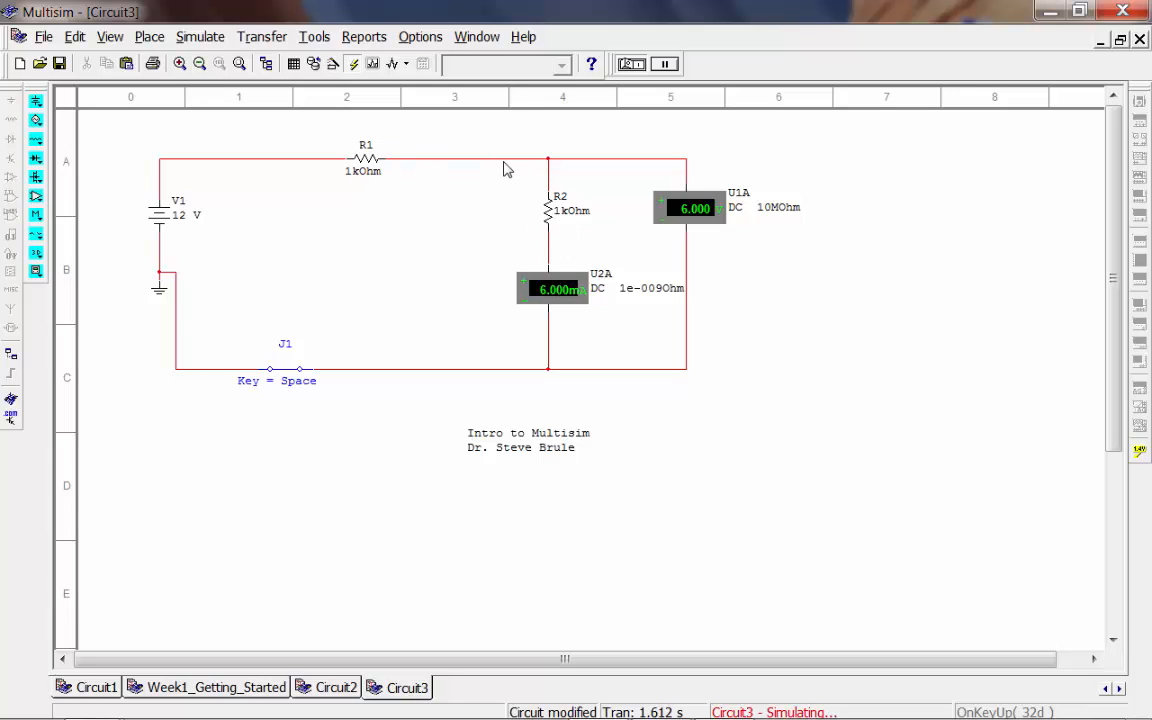
left_click(289, 366)
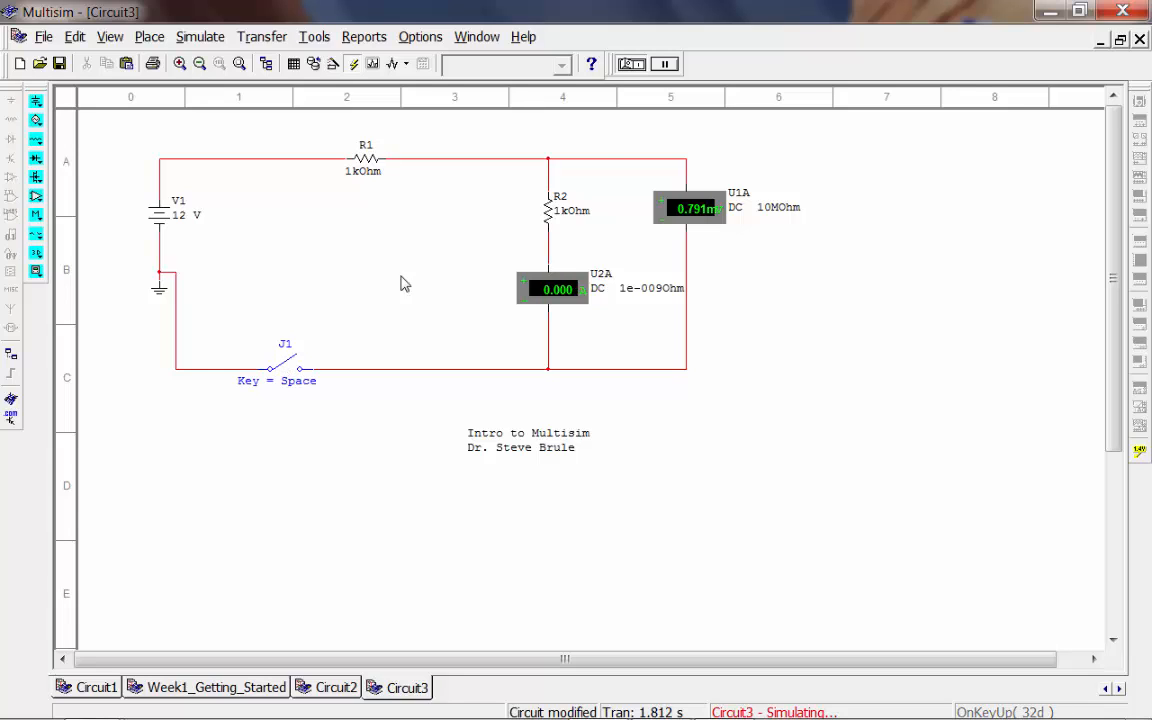
left_click(630, 64)
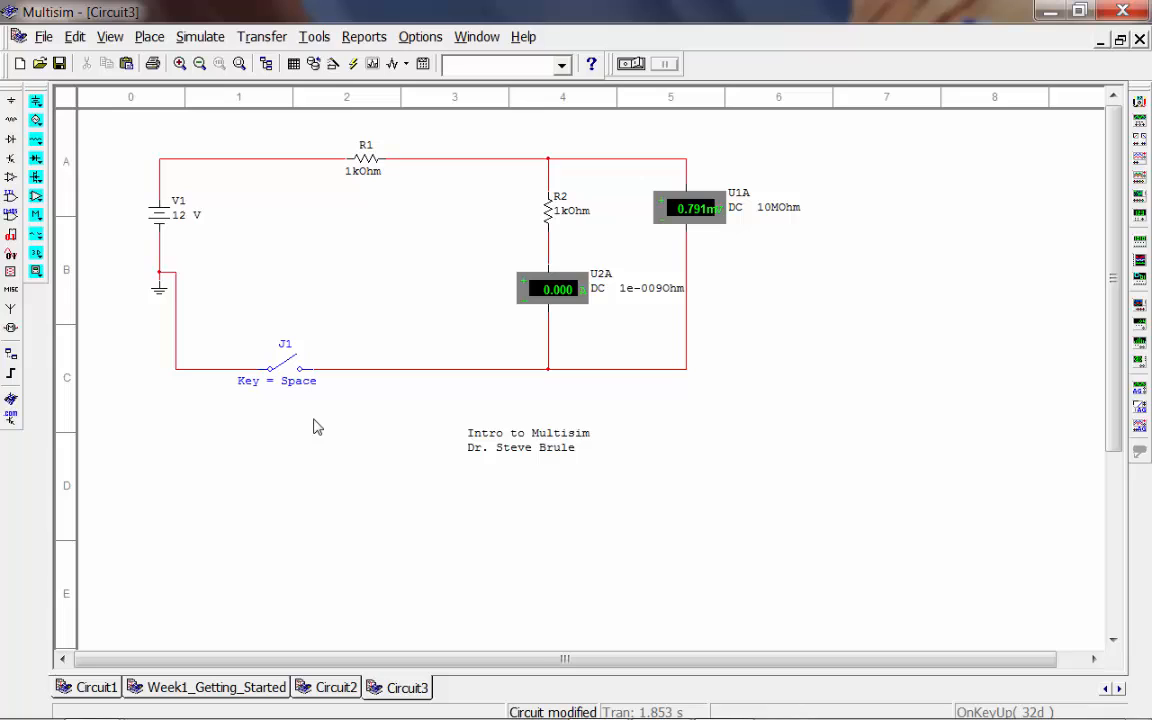
Set the voltage of DC source V1 to 100 V
right_click(197, 222)
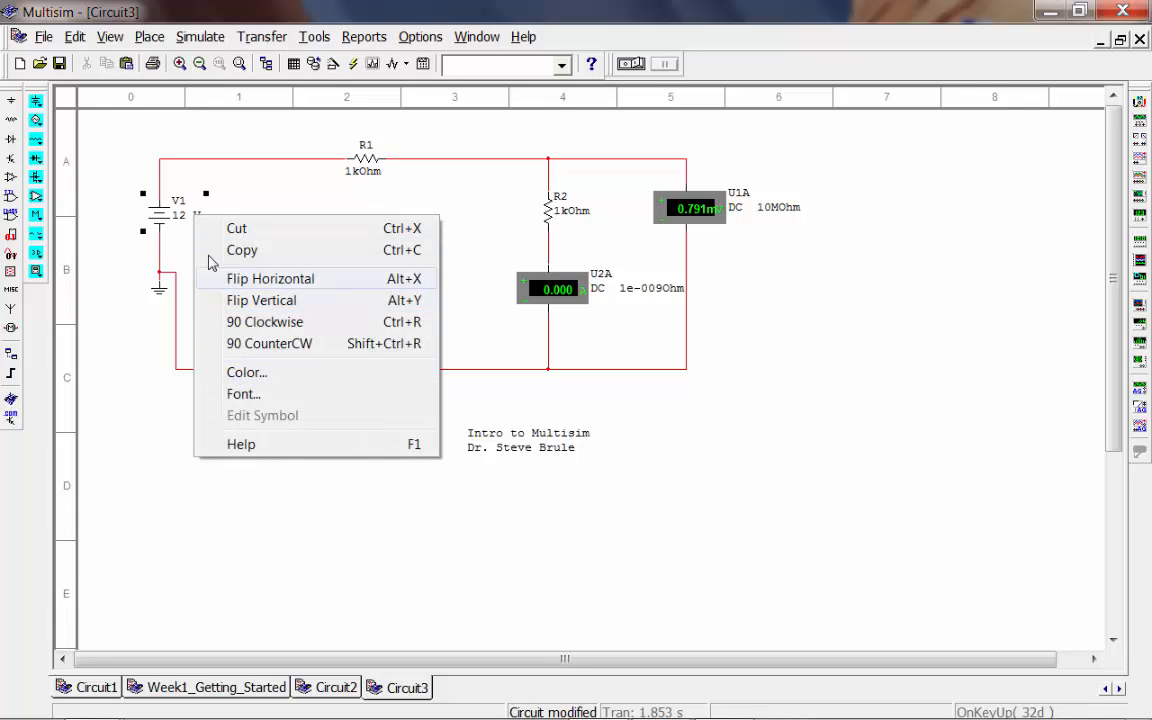
double_click(203, 210)
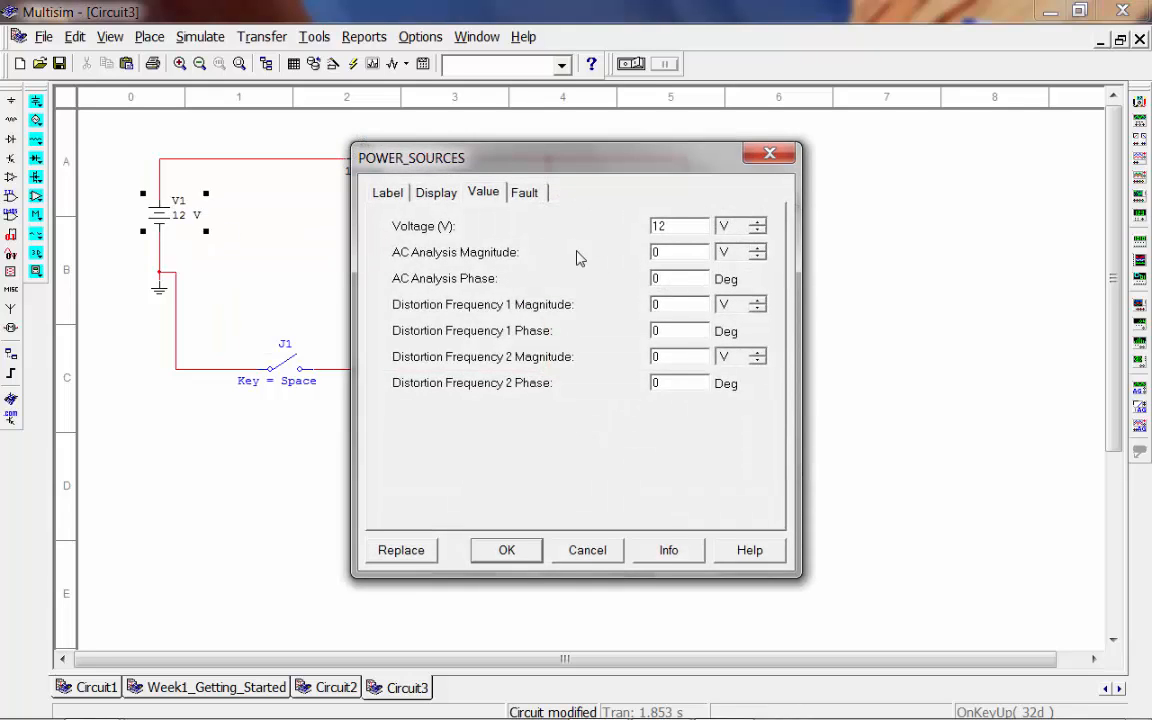
left_click_drag(681, 226, 594, 220)
left_click(515, 551)
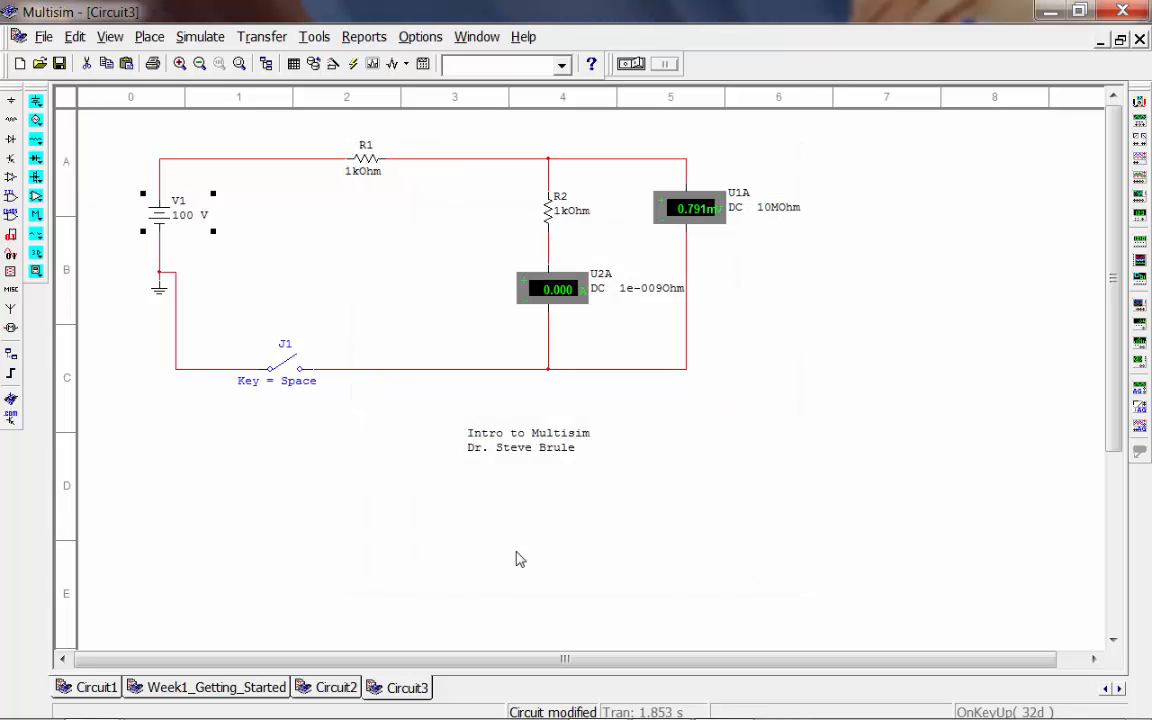
Keep resistor R1 at 1 kOhm and set the resistance of resistor R2 to 2 kOhm
double_click(364, 172)
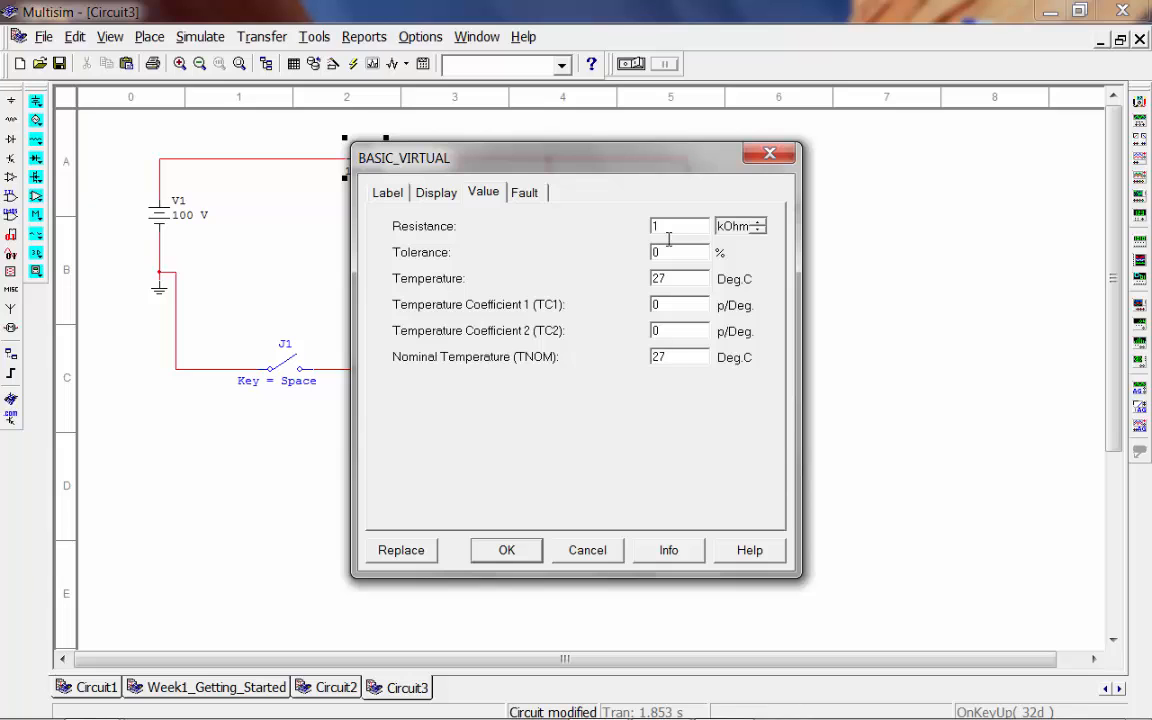
left_click(505, 549)
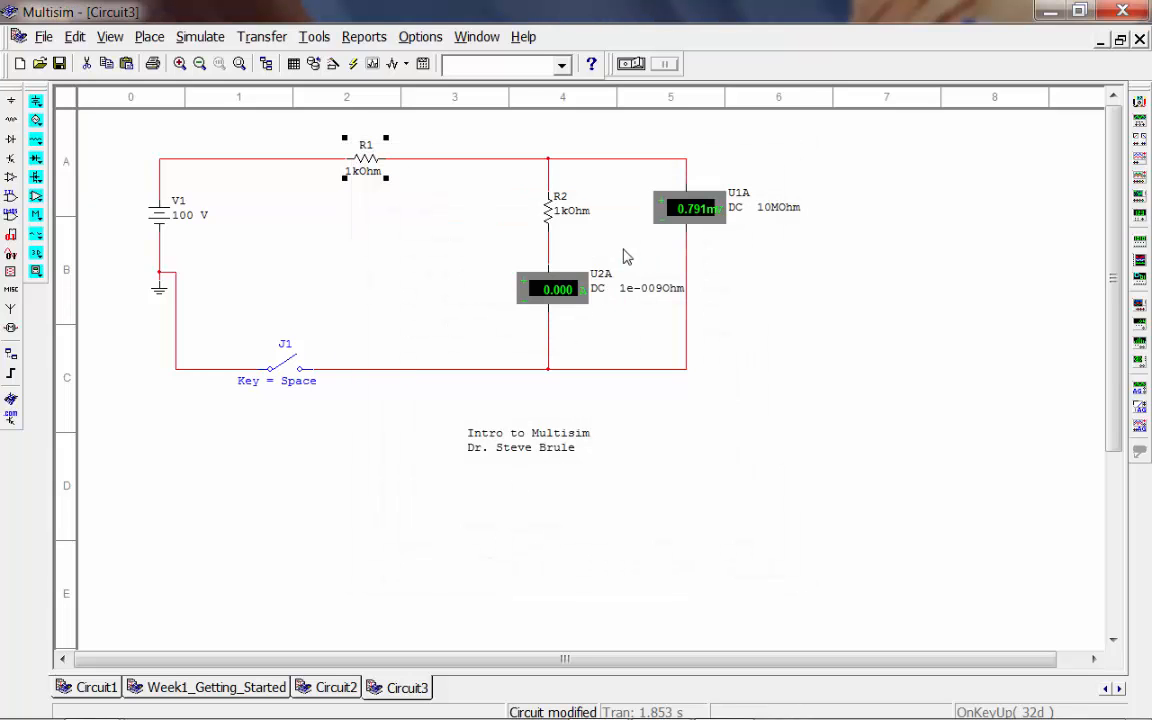
double_click(558, 213)
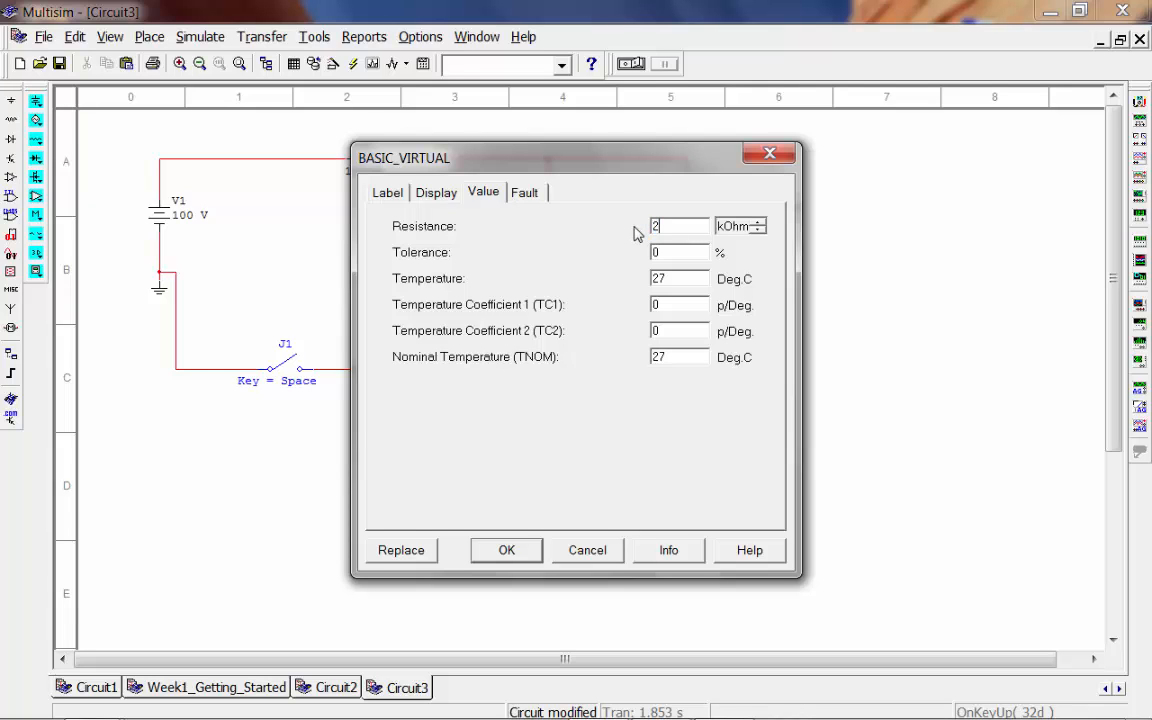
left_click(510, 551)
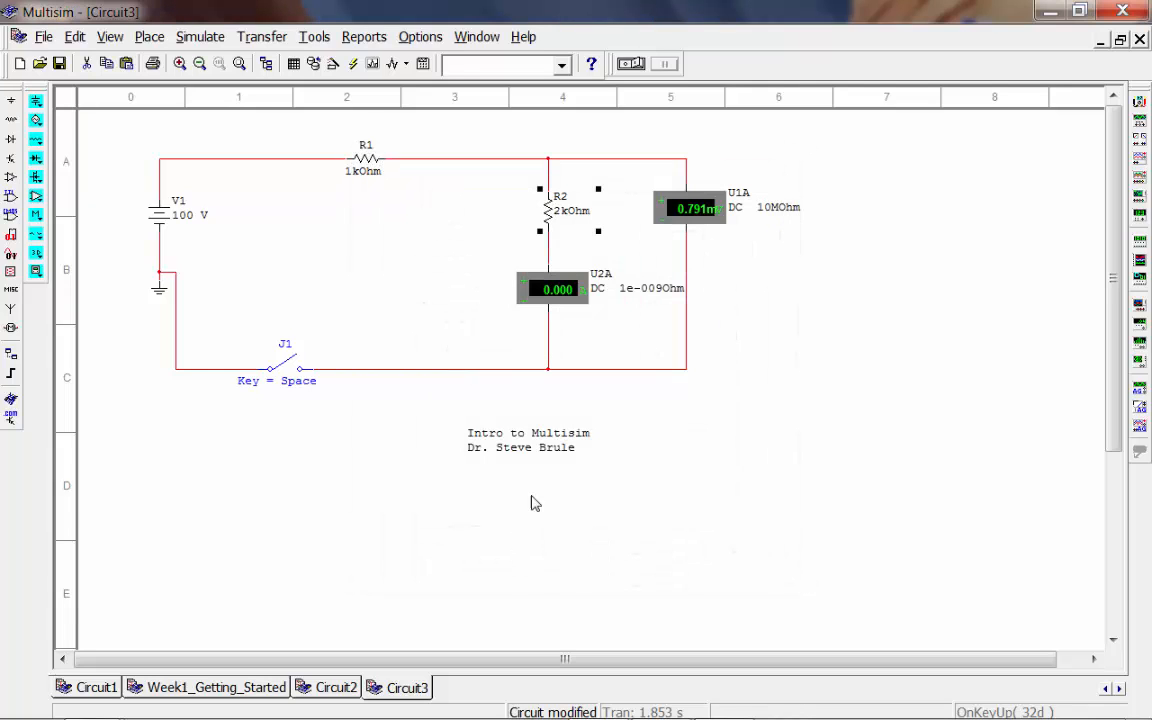
left_click(727, 508)
Start the simulation with the changed source and resistor values and close switch J1 to read the voltmeter and ammeter
left_click(636, 66)
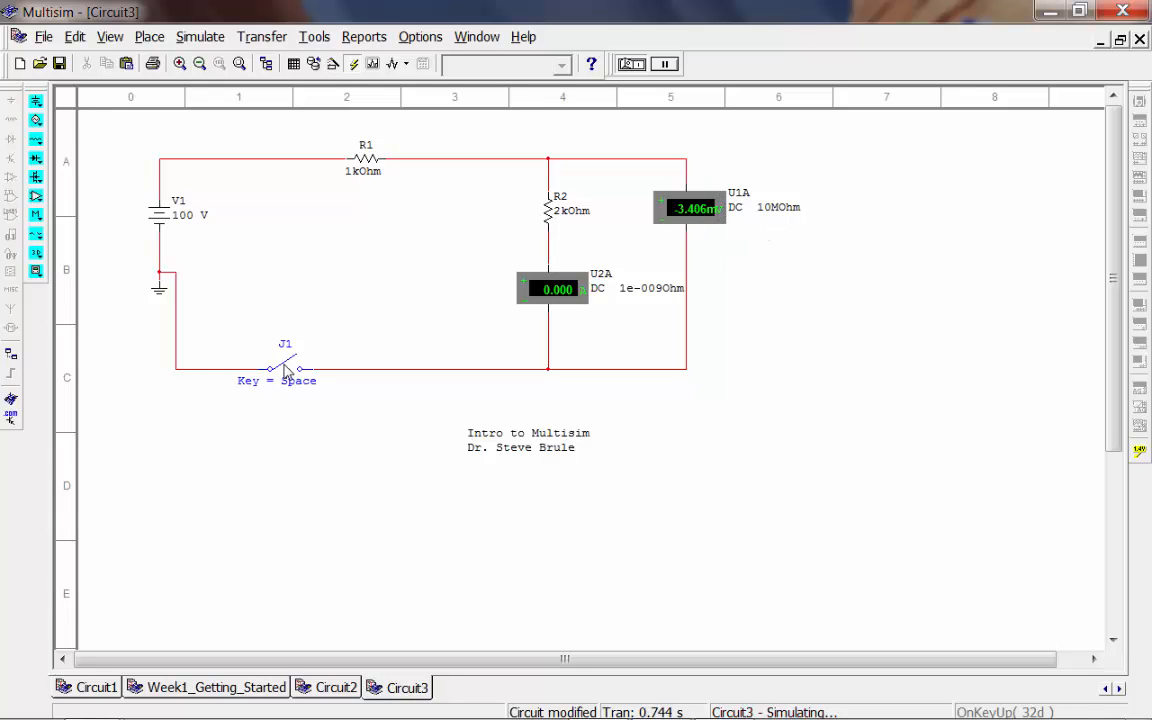
key("space")
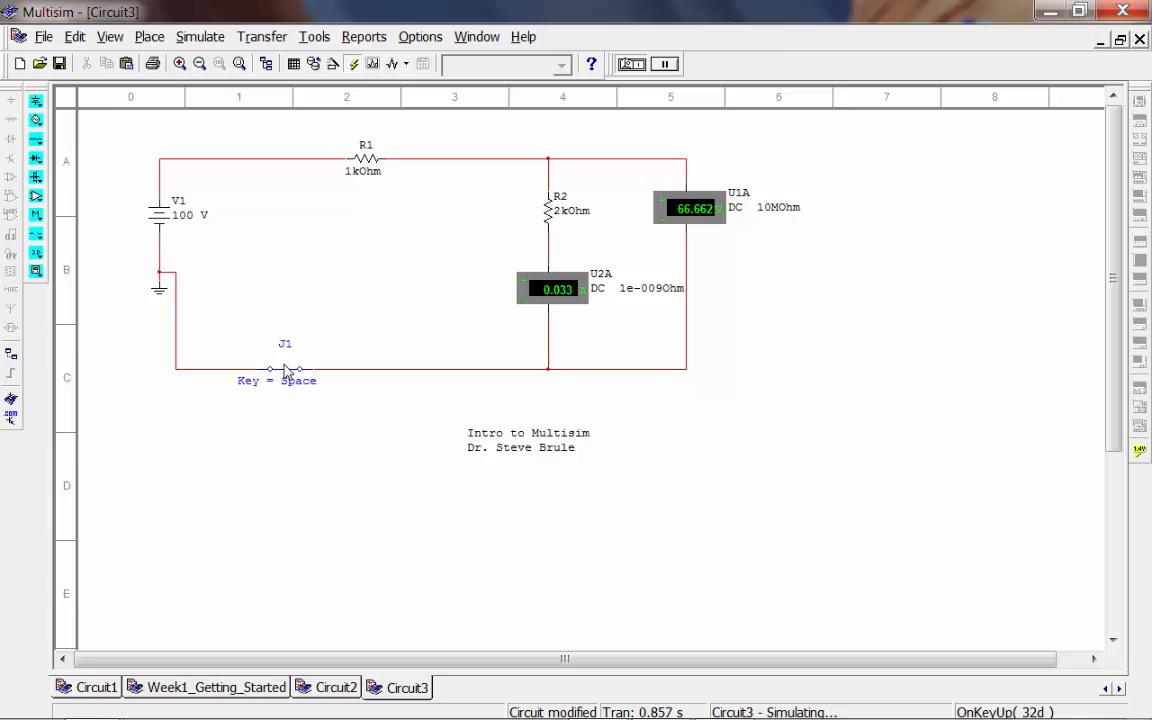